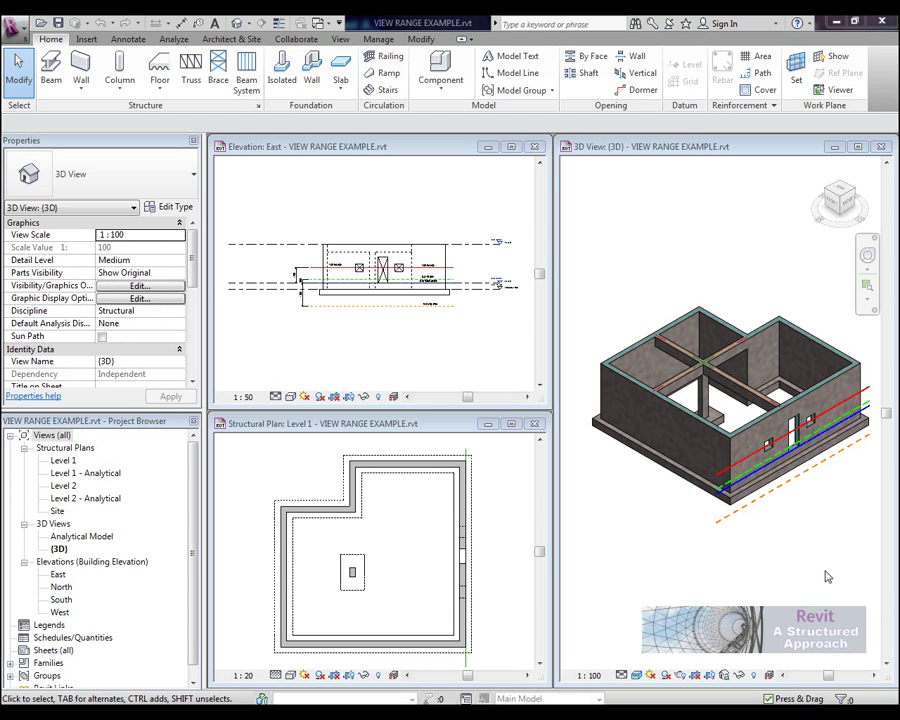
# Step: Examine the top range, cut plane, bottom range and view depth lines and their dimensions in the East elevation
pyautogui.click(432, 342)
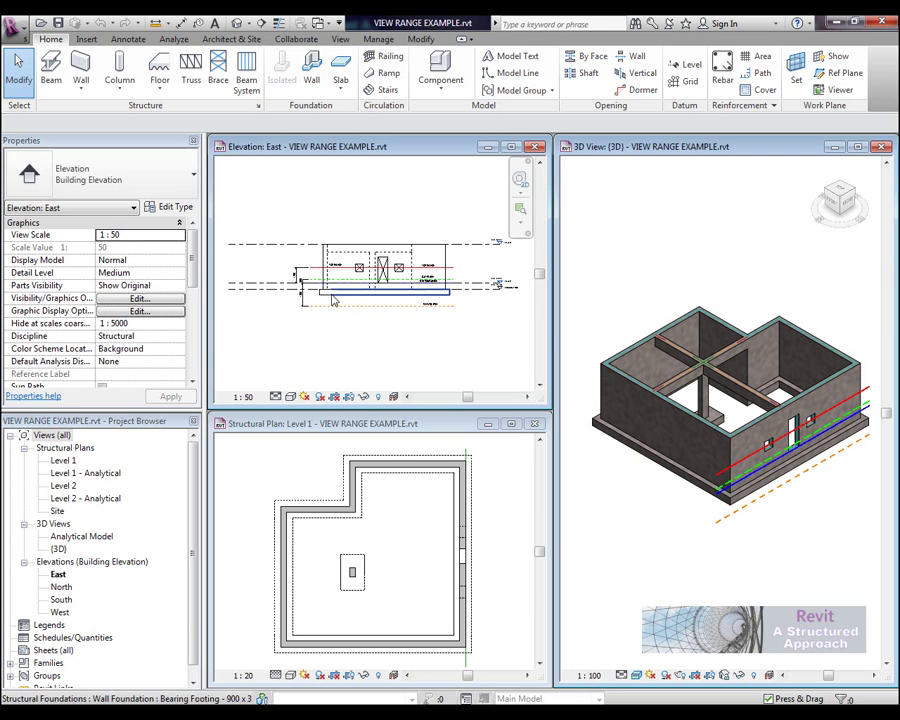
pyautogui.scroll(6, 404, 272)
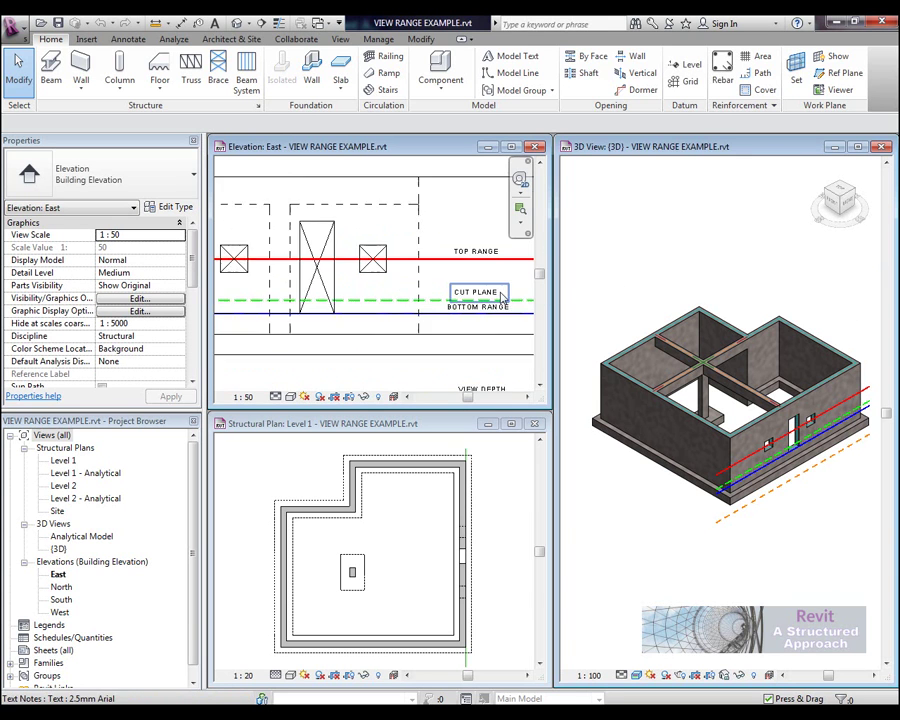
pyautogui.moveTo(520, 288); pyautogui.dragTo(346, 276, button='middle')
pyautogui.scroll(-1, 348, 275)
pyautogui.moveTo(404, 276)
pyautogui.mouseDown(button='middle')
pyautogui.moveTo(392, 286)
pyautogui.moveTo(407, 293)
pyautogui.mouseUp(button='middle')
pyautogui.moveTo(304, 291); pyautogui.dragTo(407, 293, button='middle')
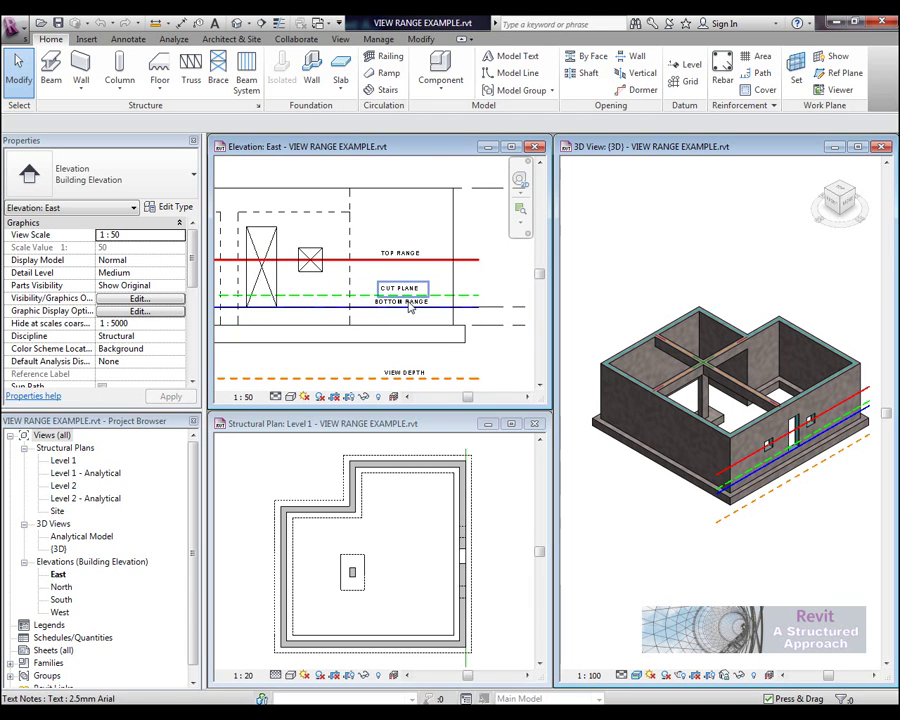
pyautogui.moveTo(332, 369); pyautogui.dragTo(542, 365, button='middle')
pyautogui.moveTo(386, 343); pyautogui.dragTo(470, 347, button='middle')
pyautogui.scroll(3, 380, 350)
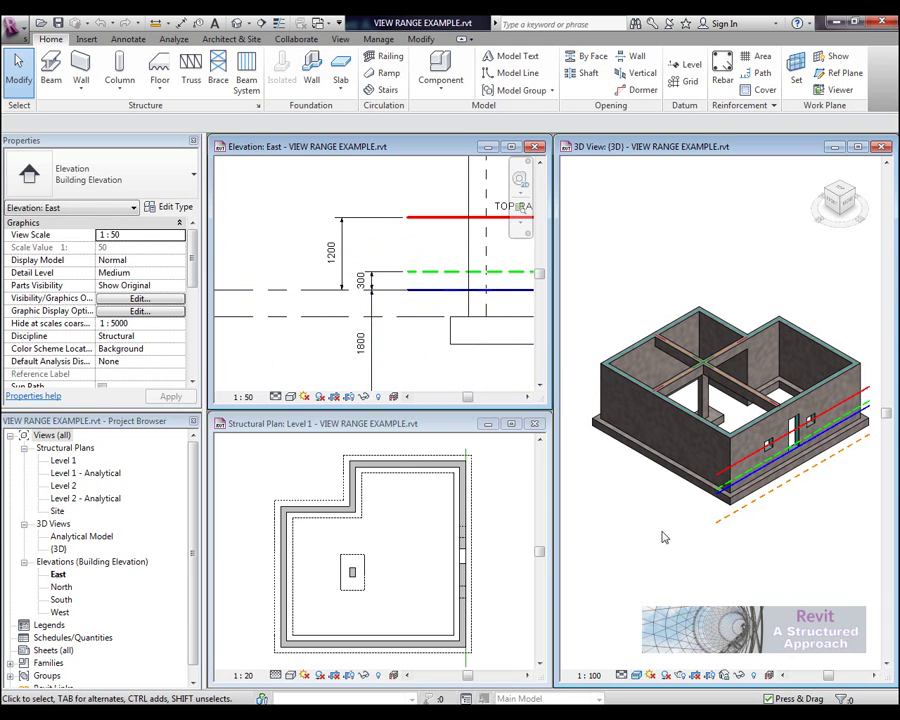
# Step: Examine the coloured range lines in the 3D view and the east wall's openings in the Level 1 structural plan
pyautogui.click(812, 505)
pyautogui.scroll(5, 810, 498)
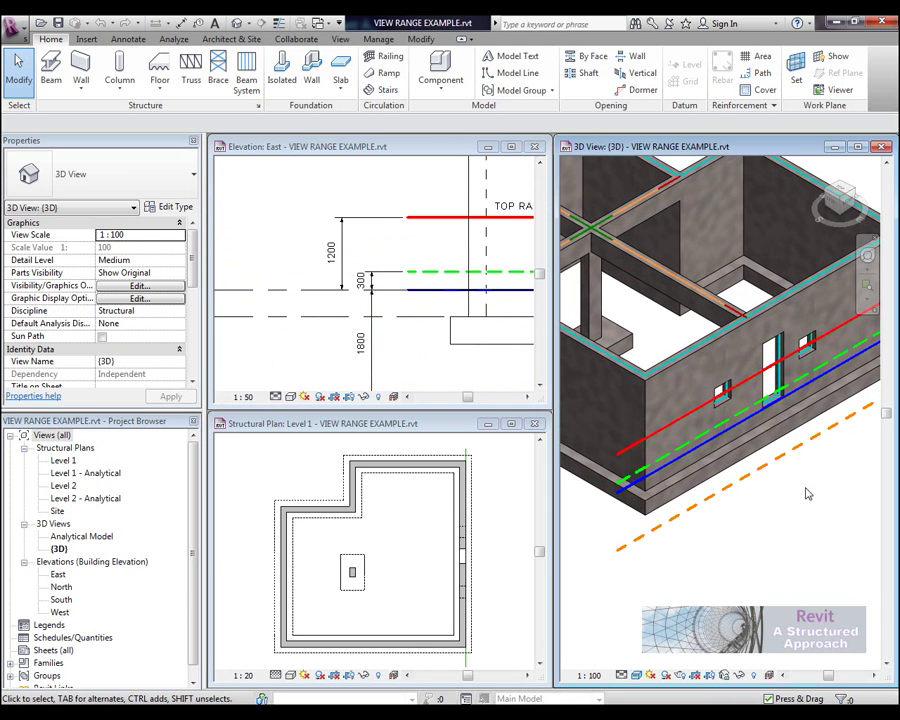
pyautogui.keyDown('shift'); pyautogui.moveTo(808, 493); pyautogui.dragTo(788, 506, button='middle'); pyautogui.keyUp('shift')
pyautogui.click(500, 563)
pyautogui.scroll(2, 474, 565)
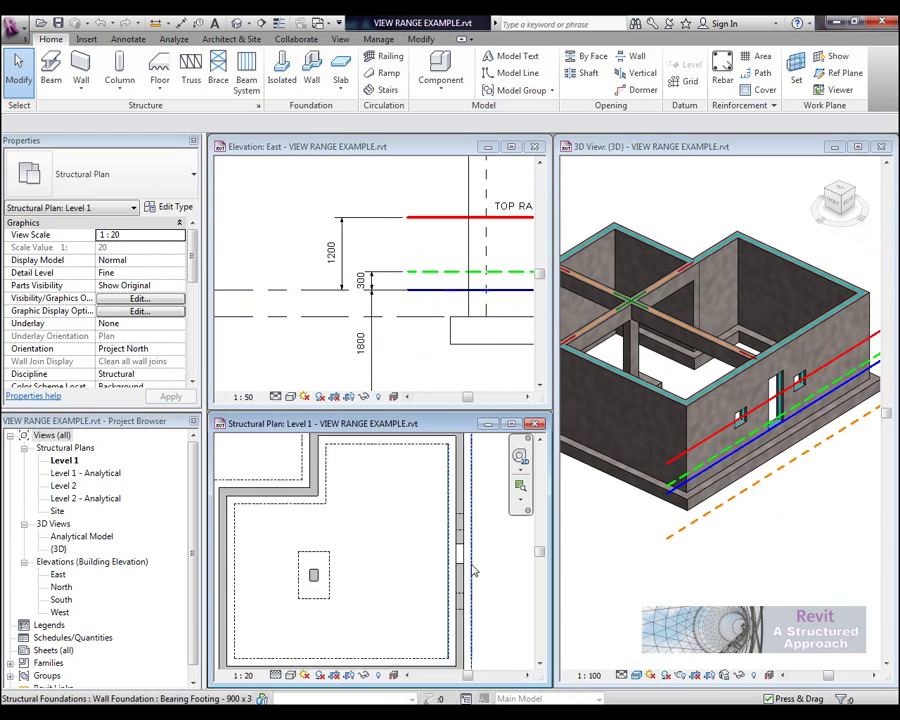
pyautogui.scroll(4, 474, 570)
pyautogui.moveTo(486, 518); pyautogui.dragTo(461, 609, button='middle')
pyautogui.scroll(-4, 458, 557)
pyautogui.moveTo(344, 583); pyautogui.dragTo(430, 540, button='middle')
pyautogui.scroll(-1, 430, 560)
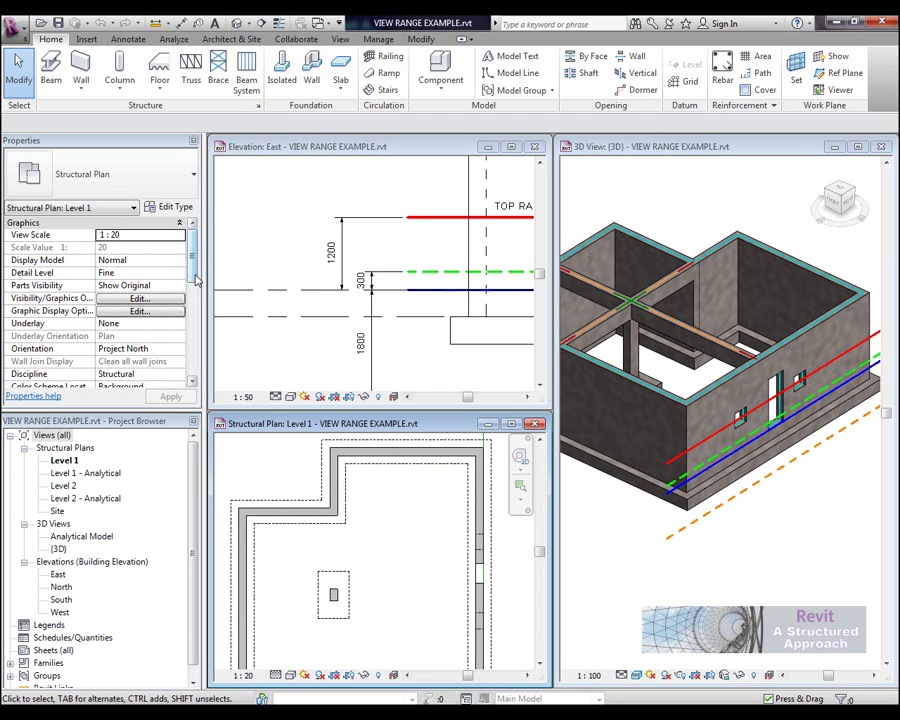
# Step: Review the Level 1 plan's View Range settings and compare them with the range lines and windows in the East elevation
pyautogui.moveTo(196, 279); pyautogui.dragTo(190, 352)
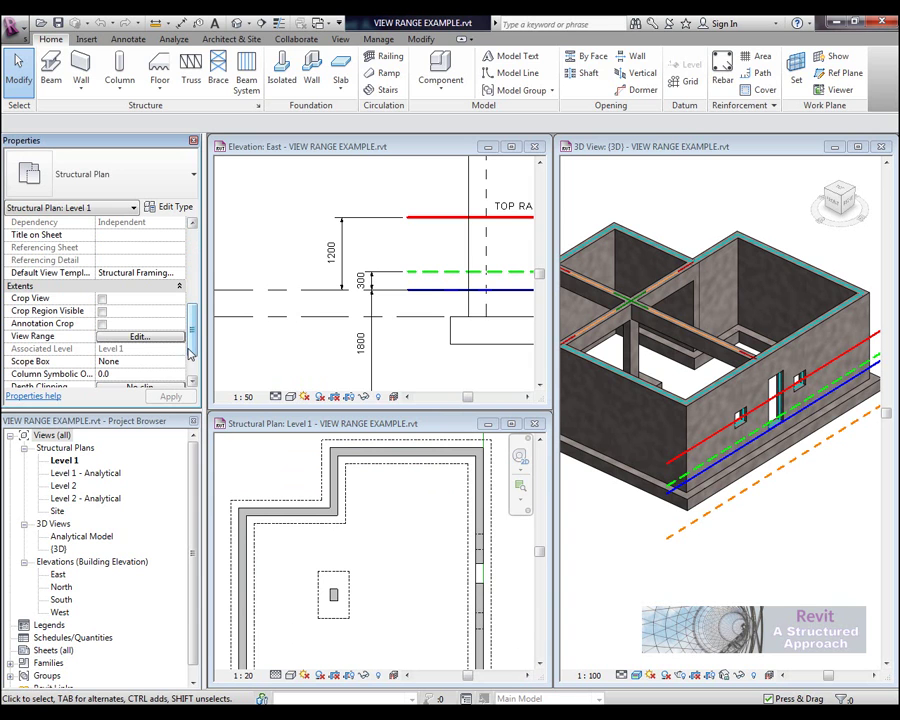
pyautogui.click(139, 337)
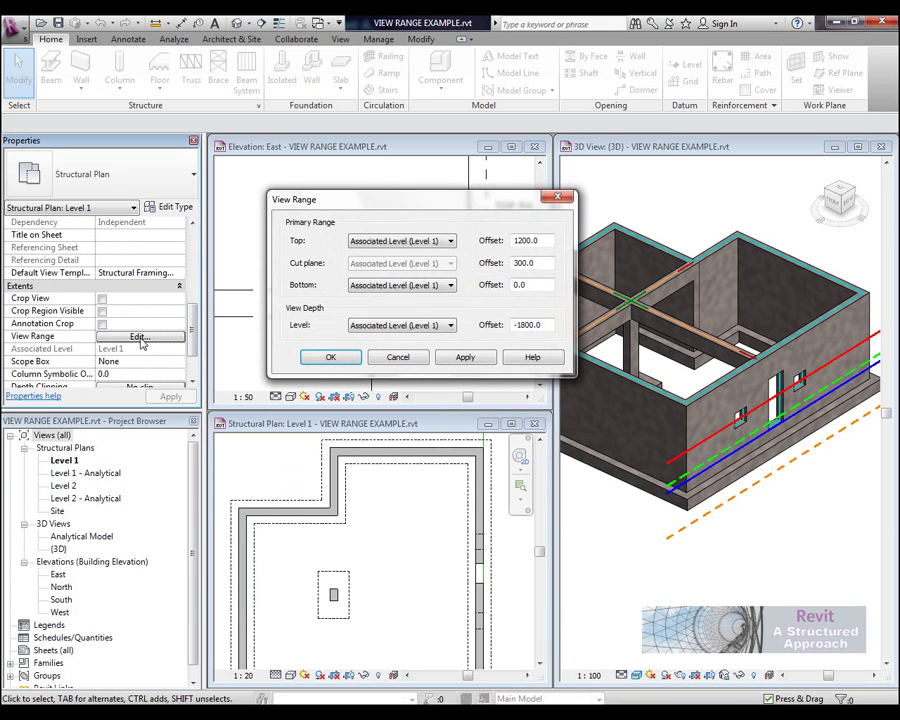
pyautogui.moveTo(500, 204); pyautogui.dragTo(283, 206)
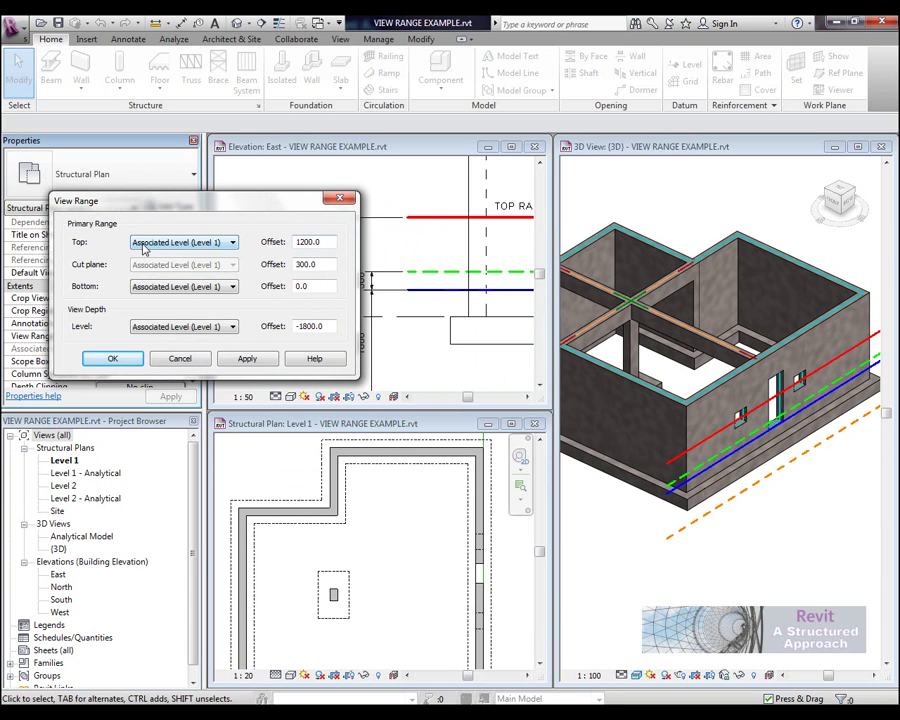
pyautogui.moveTo(295, 208); pyautogui.dragTo(186, 242)
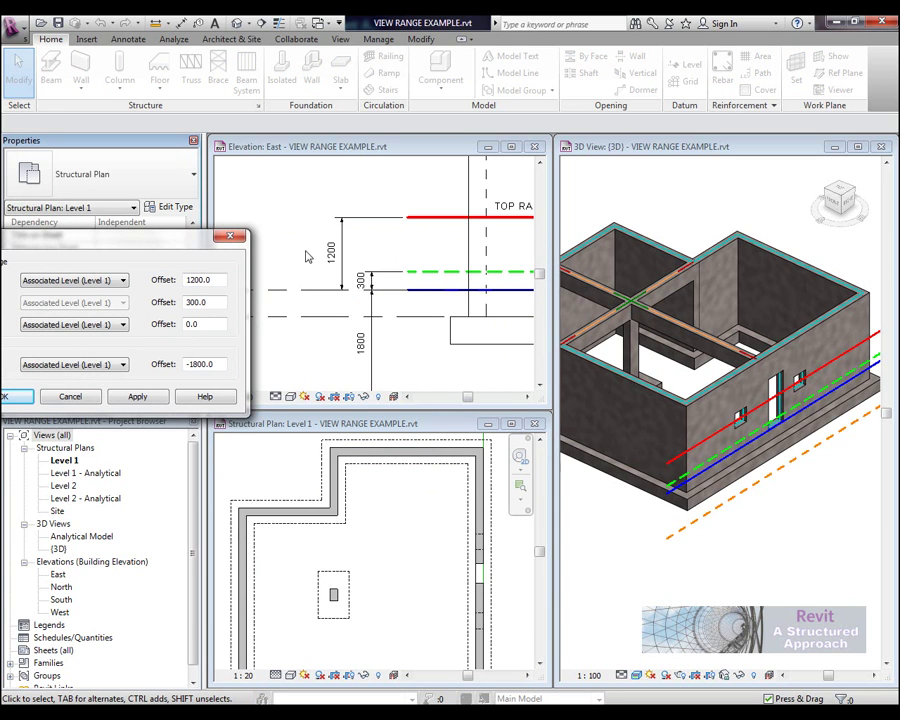
pyautogui.click(17, 396)
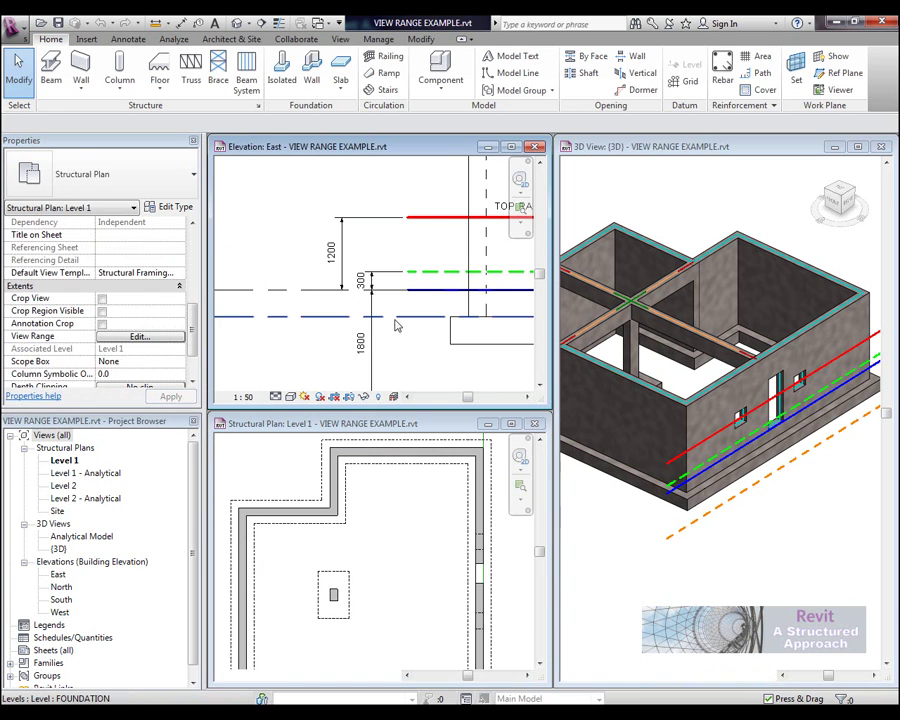
pyautogui.click(396, 325)
pyautogui.scroll(-3, 405, 335)
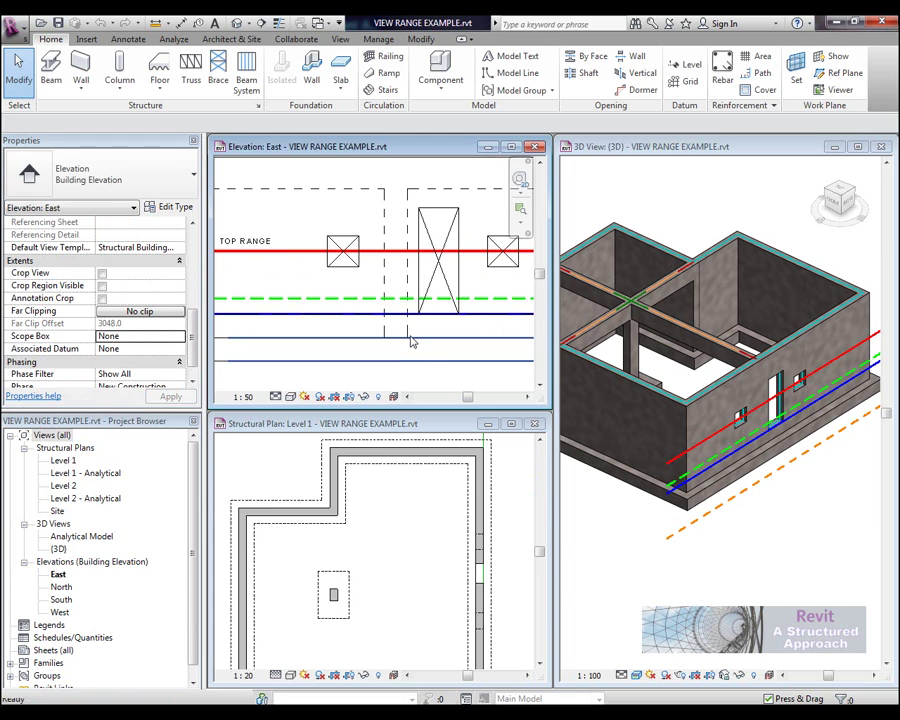
pyautogui.scroll(-1, 412, 340)
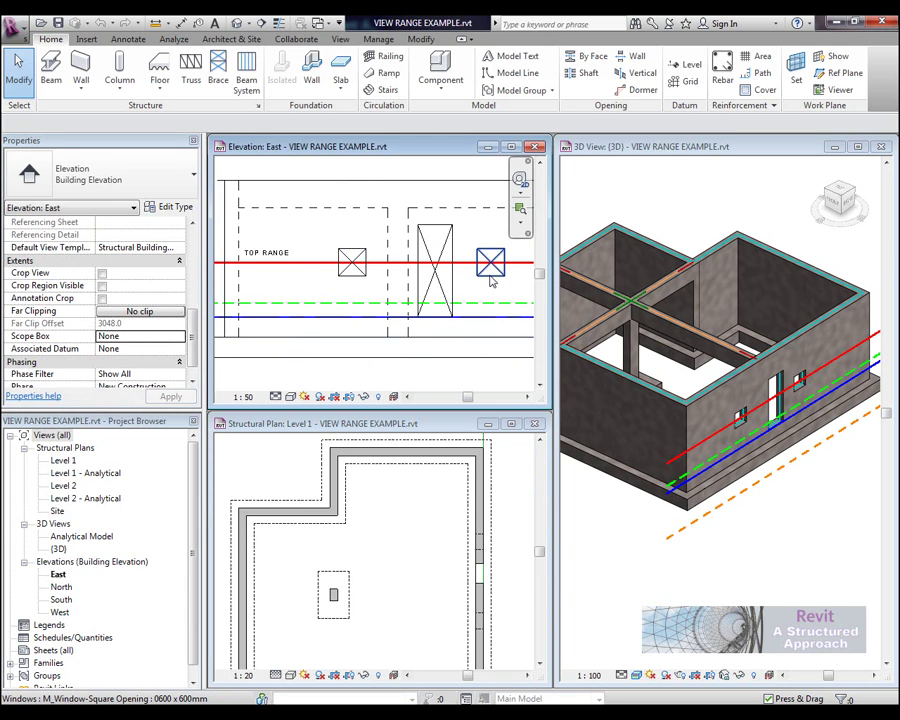
pyautogui.moveTo(334, 311); pyautogui.dragTo(375, 313, button='middle')
pyautogui.moveTo(194, 323)
pyautogui.mouseDown()
pyautogui.moveTo(195, 341)
pyautogui.moveTo(187, 265)
pyautogui.moveTo(192, 318)
pyautogui.mouseUp()
# Step: Set the top offset of the Level 1 structural plan's view range to 800
pyautogui.click(286, 464)
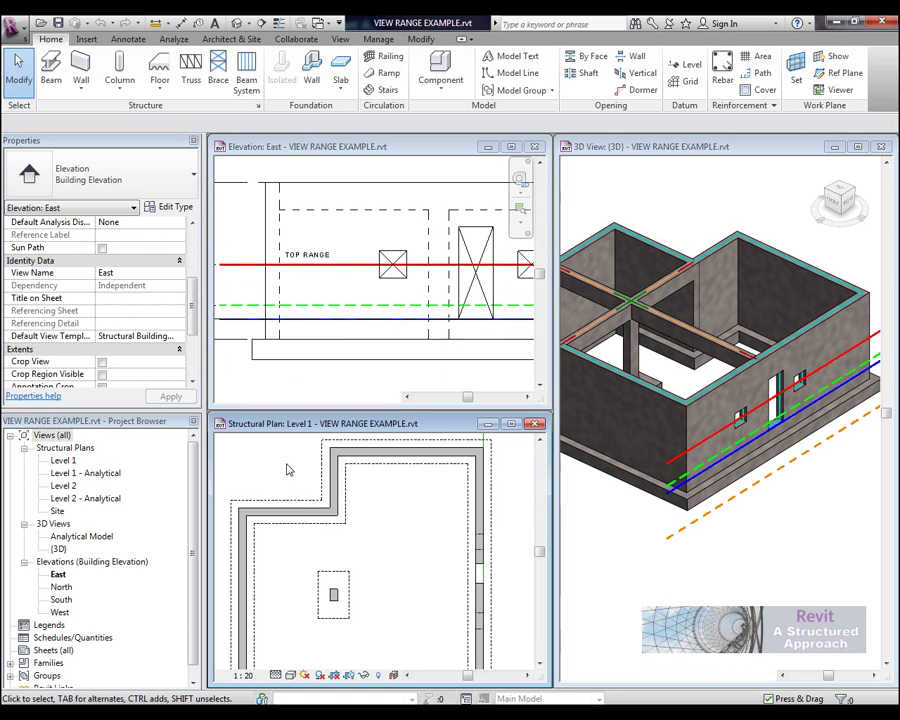
pyautogui.click(287, 469)
pyautogui.scroll(-1, 140, 300)
pyautogui.click(168, 362)
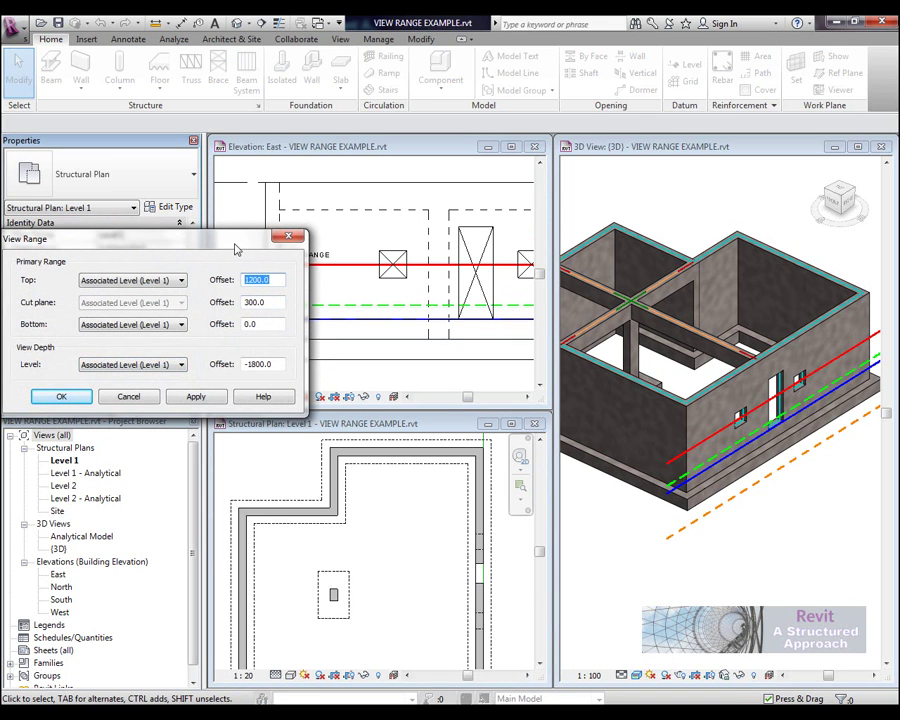
pyautogui.moveTo(237, 245); pyautogui.dragTo(253, 232)
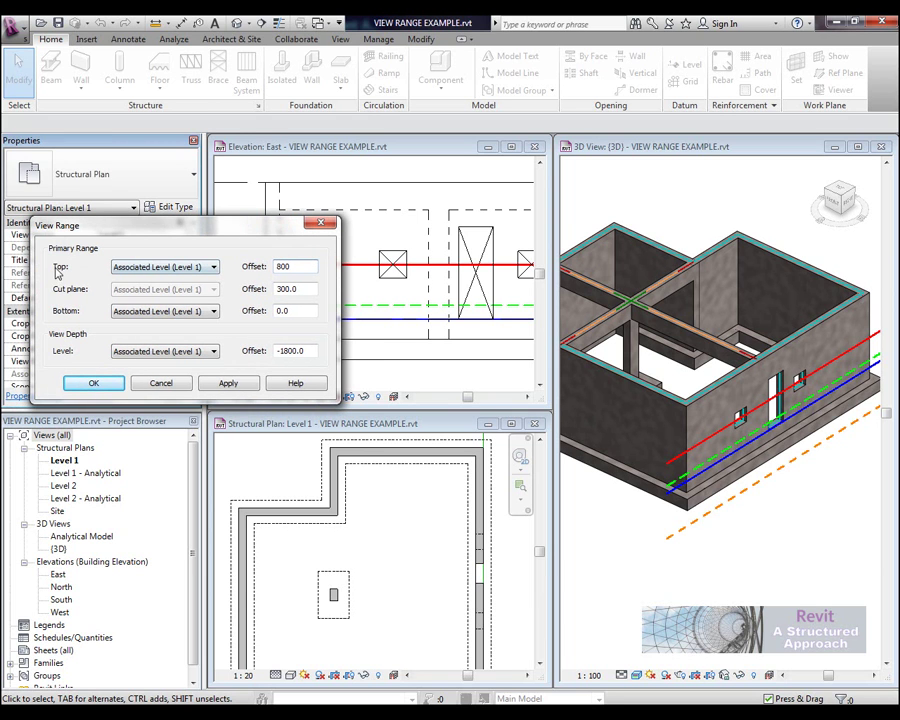
pyautogui.click(233, 387)
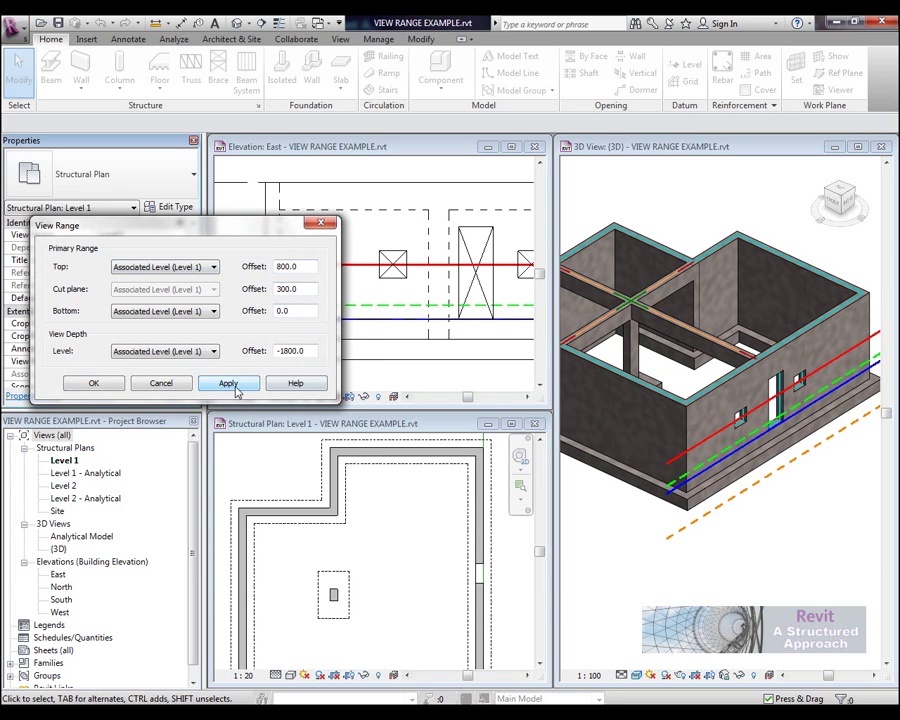
pyautogui.click(117, 386)
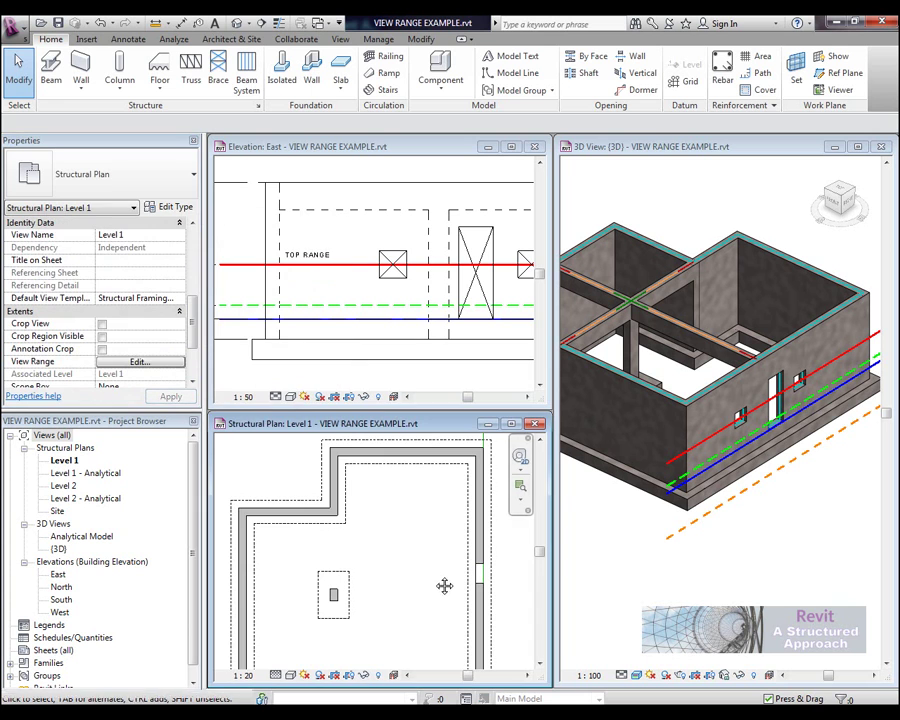
# Step: Inspect the east wall in the Level 1 plan and set the view range's top offset to 1200
pyautogui.scroll(5, 425, 555)
pyautogui.scroll(1, 470, 526)
pyautogui.moveTo(492, 489); pyautogui.dragTo(489, 520, button='middle')
pyautogui.scroll(-3, 489, 564)
pyautogui.moveTo(500, 602); pyautogui.dragTo(504, 562, button='middle')
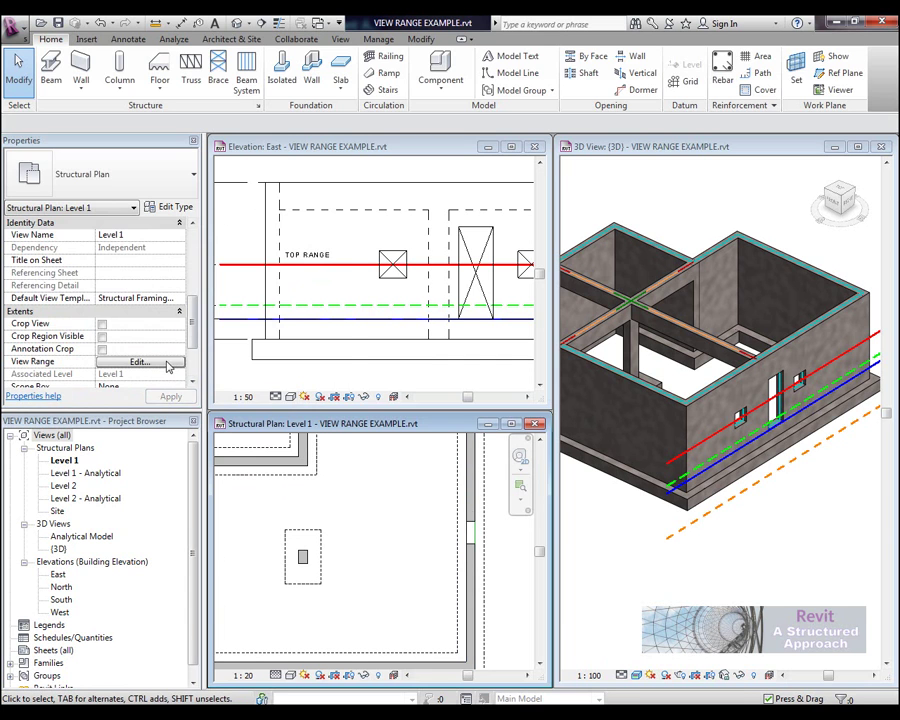
pyautogui.click(140, 362)
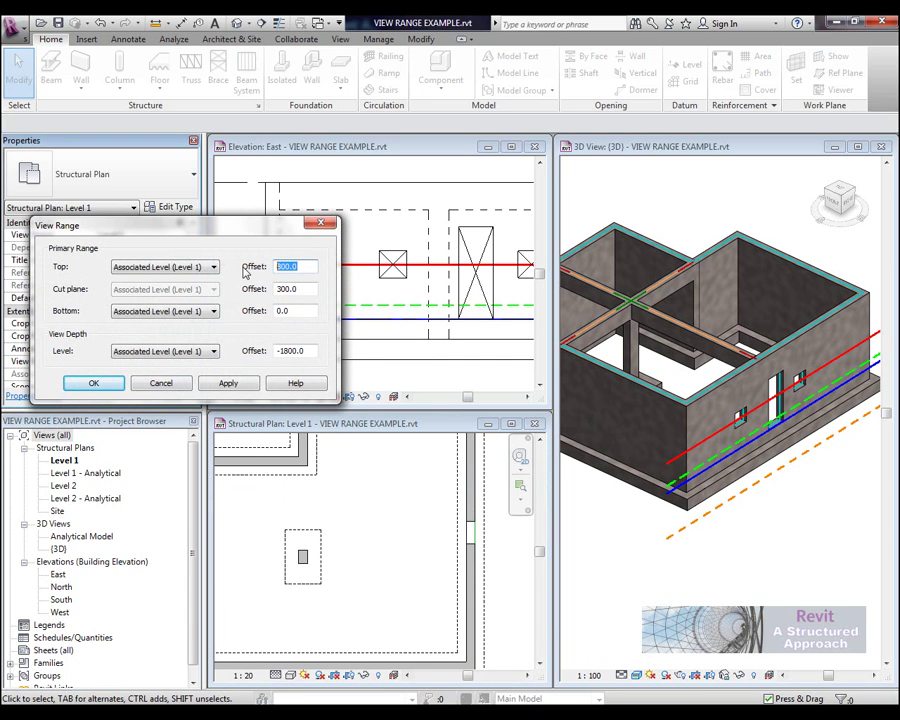
pyautogui.click(240, 383)
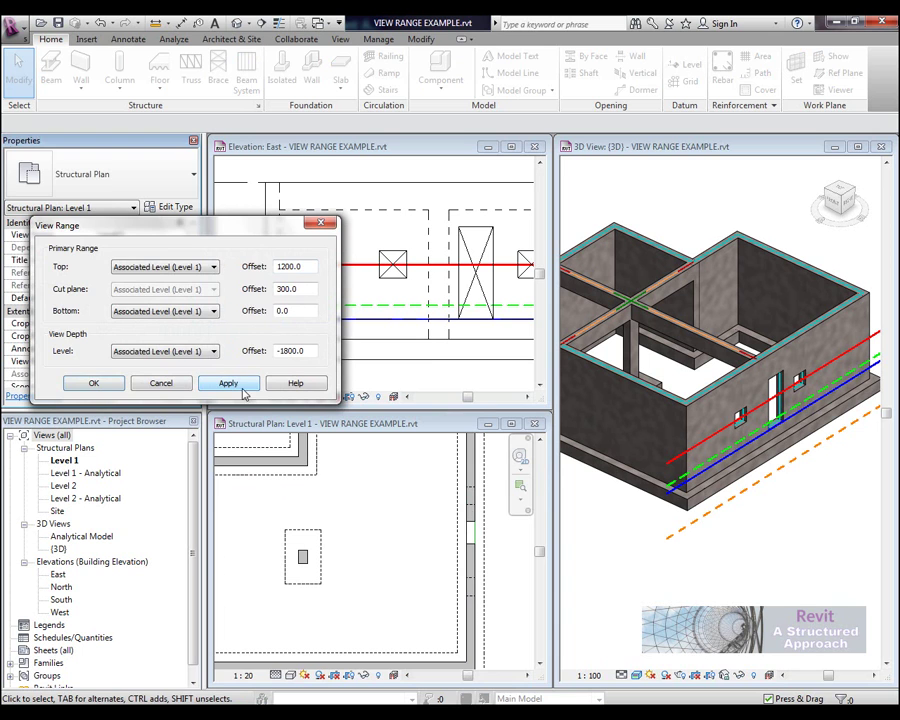
pyautogui.click(140, 385)
# Step: Examine the window outlines in the plan's east wall and the cut plane line's height in the East elevation
pyautogui.scroll(5, 480, 500)
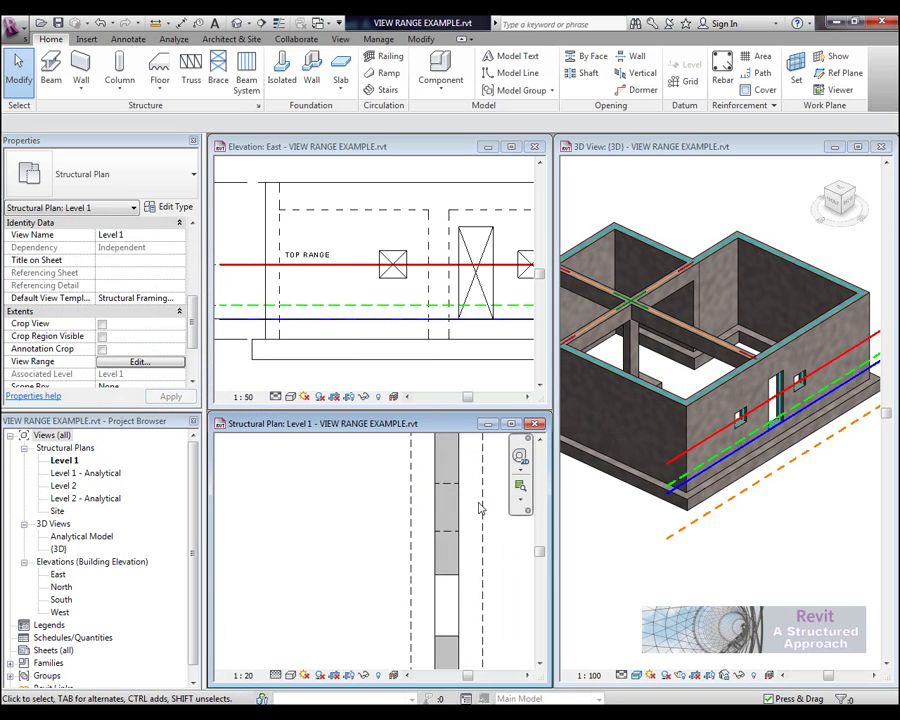
pyautogui.scroll(-5, 462, 516)
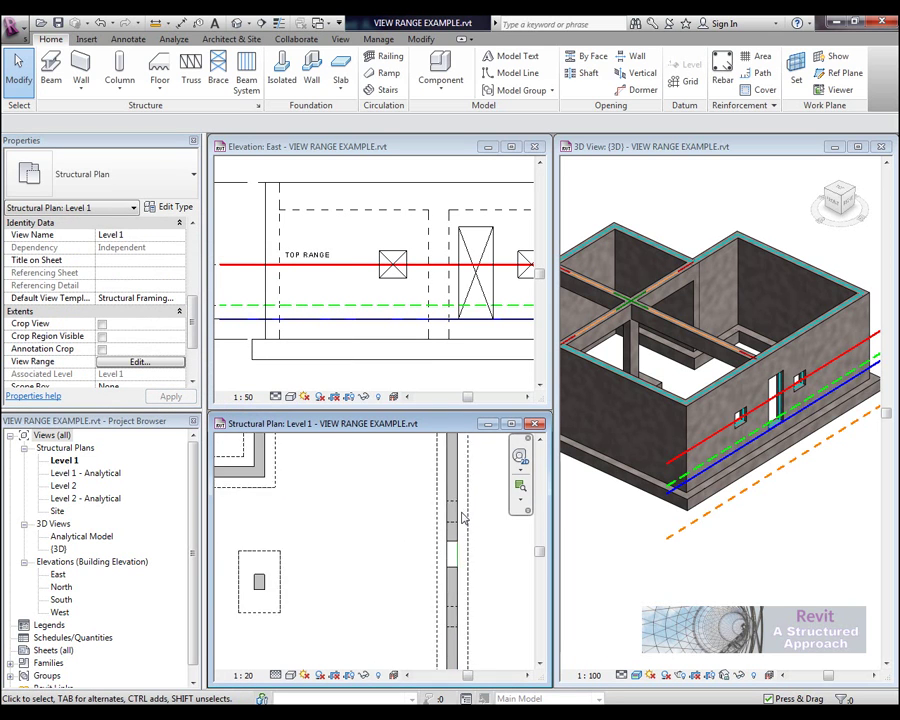
pyautogui.moveTo(387, 529); pyautogui.dragTo(419, 541, button='middle')
pyautogui.scroll(-1, 437, 533)
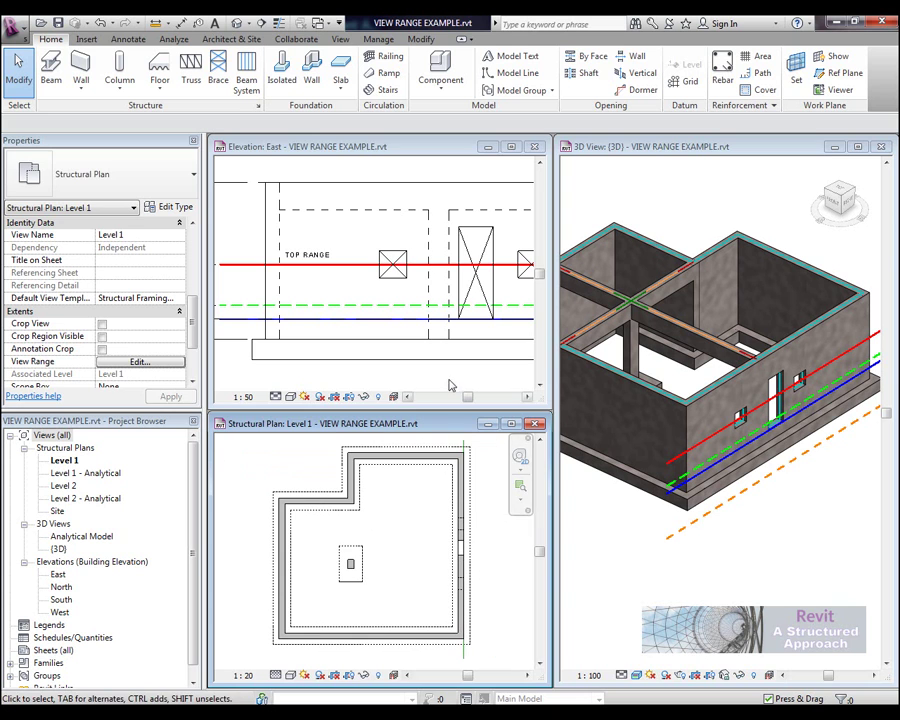
pyautogui.click(448, 379)
pyautogui.scroll(-1, 447, 377)
pyautogui.moveTo(410, 376); pyautogui.dragTo(446, 368, button='middle')
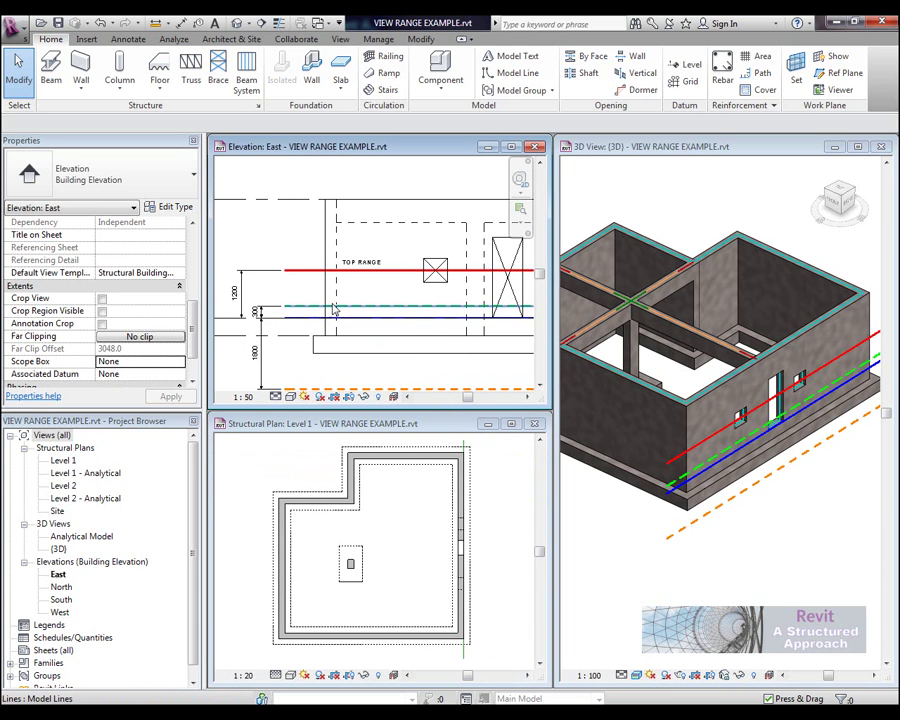
pyautogui.scroll(2, 293, 330)
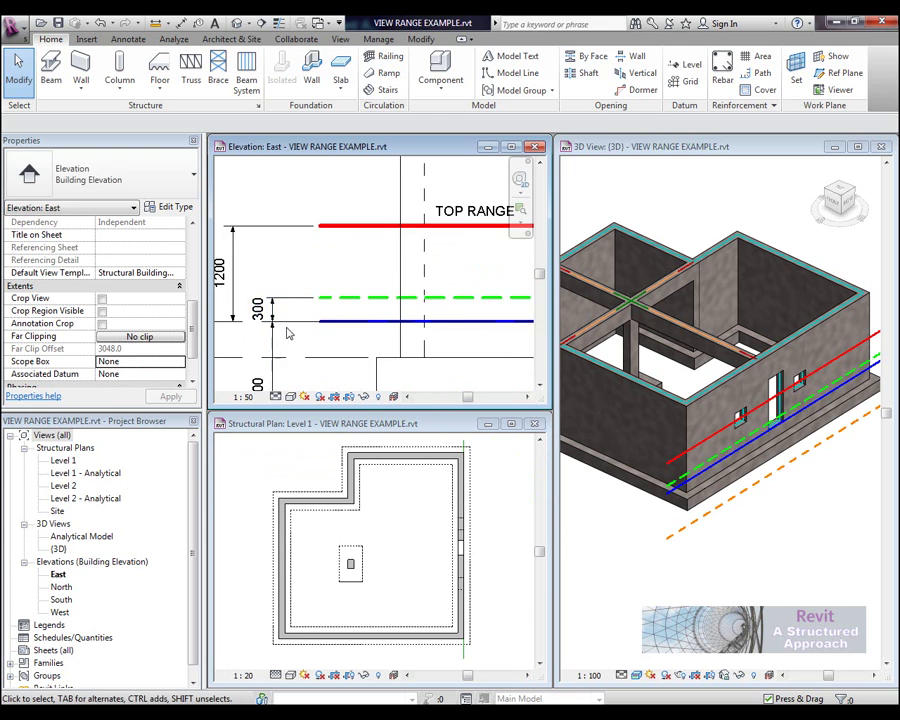
pyautogui.scroll(-2, 293, 330)
pyautogui.moveTo(428, 327)
pyautogui.mouseDown(button='middle')
pyautogui.moveTo(340, 331)
pyautogui.moveTo(418, 331)
pyautogui.mouseUp(button='middle')
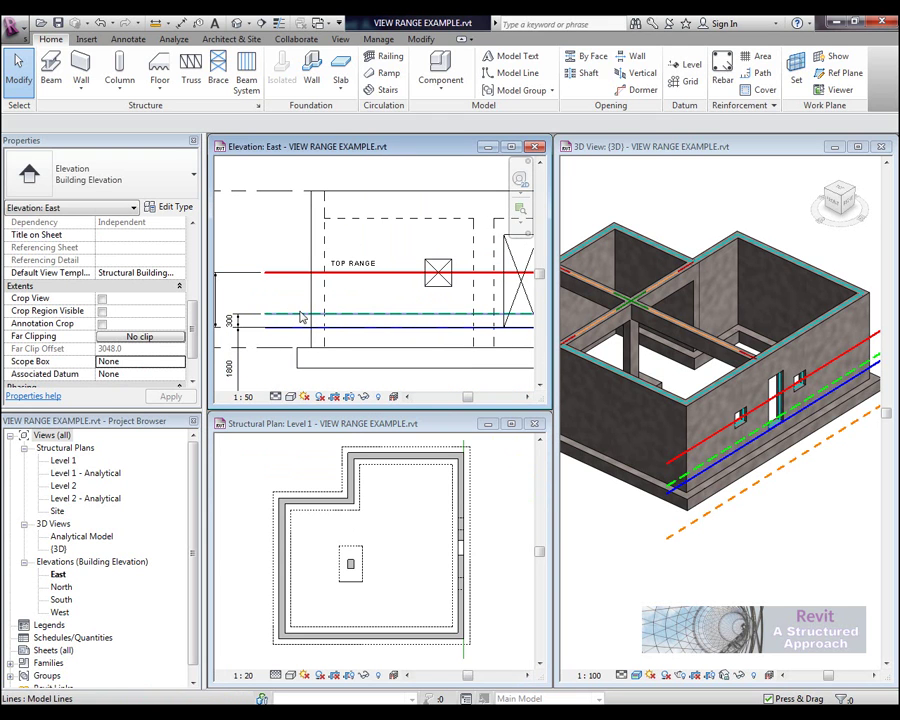
pyautogui.moveTo(301, 317); pyautogui.dragTo(361, 325, button='middle')
pyautogui.moveTo(458, 315); pyautogui.dragTo(394, 315, button='middle')
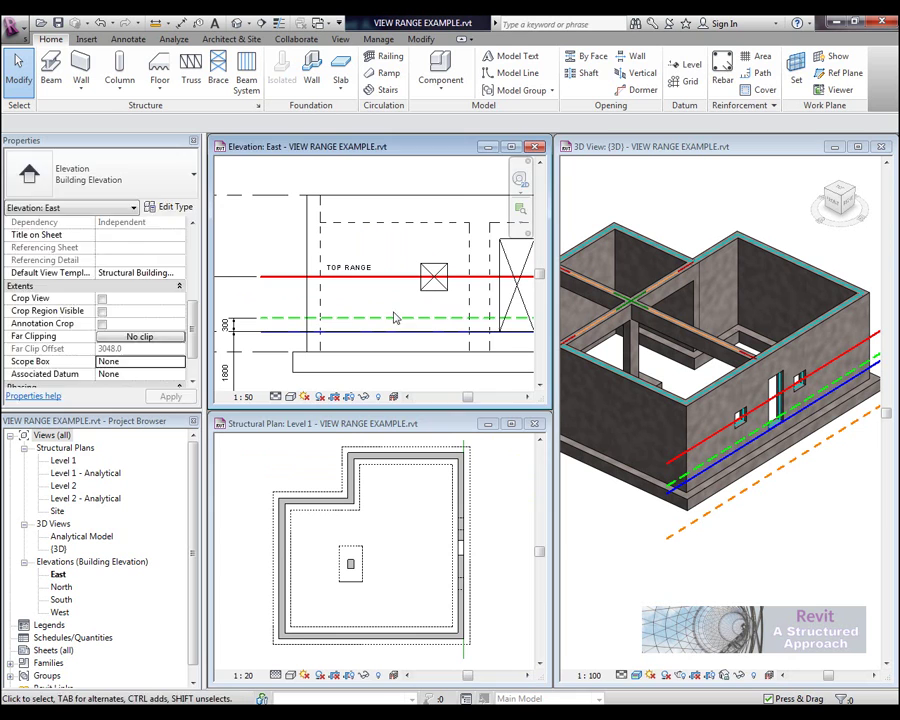
# Step: Set the cut plane offset of the Level 1 plan's view range to 1200 and inspect the window openings in the east wall
pyautogui.click(507, 489)
pyautogui.scroll(-2, 197, 336)
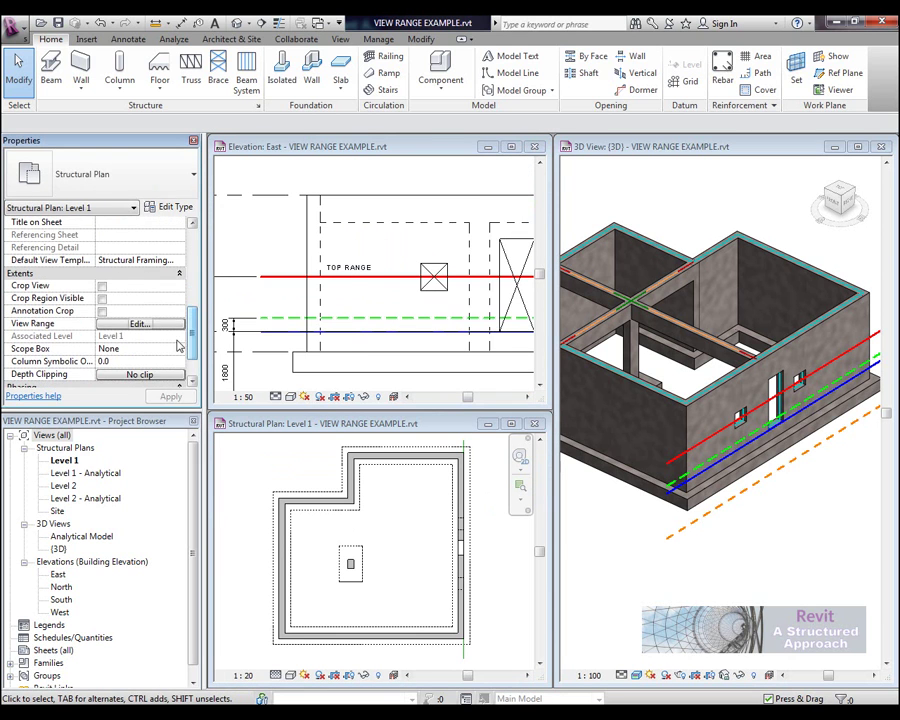
pyautogui.click(138, 322)
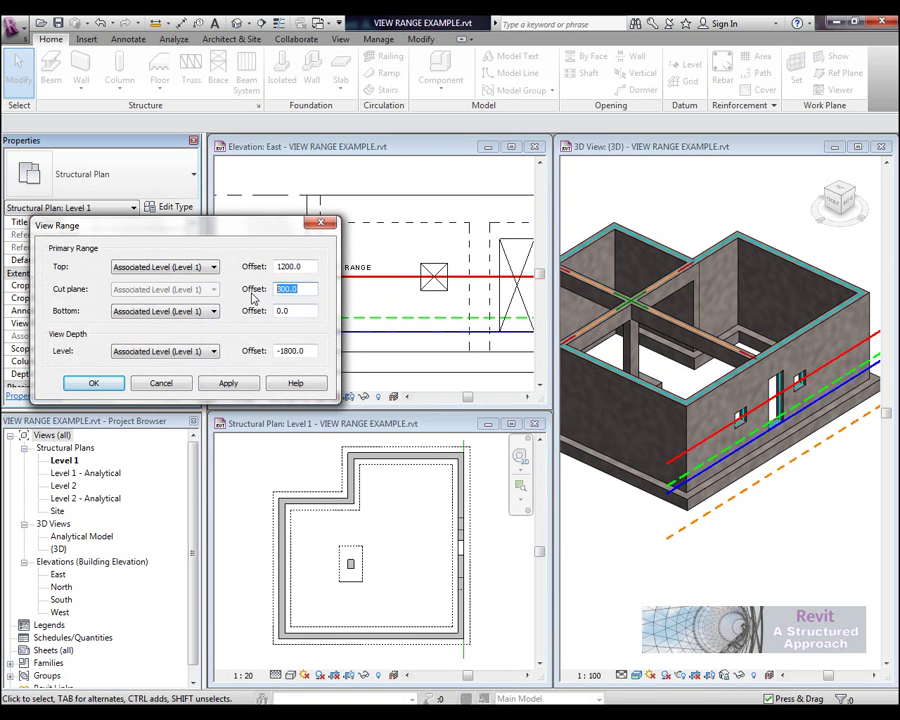
pyautogui.click(236, 386)
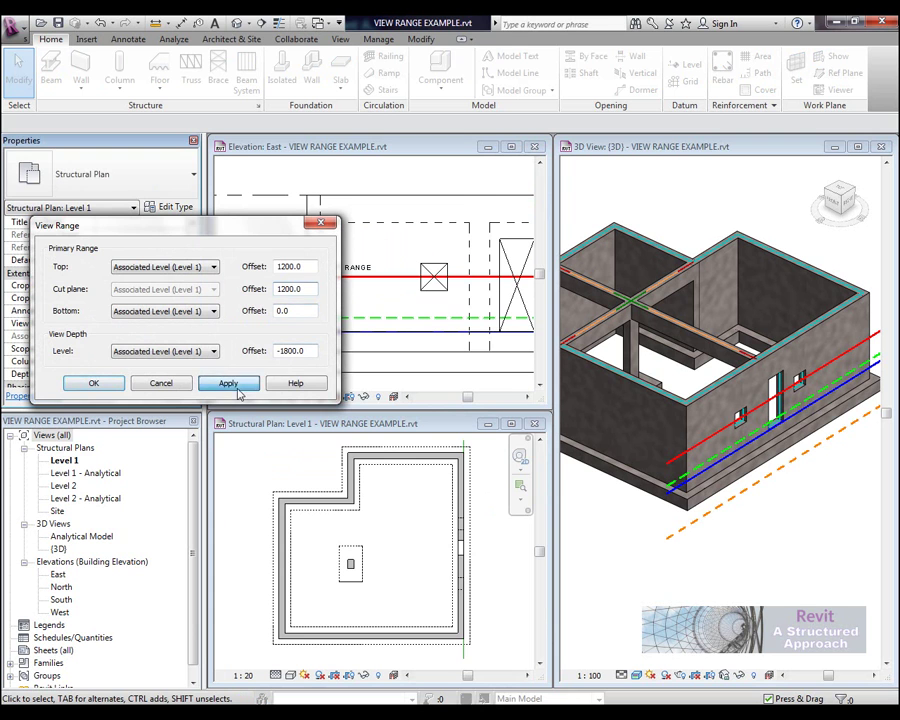
pyautogui.click(155, 383)
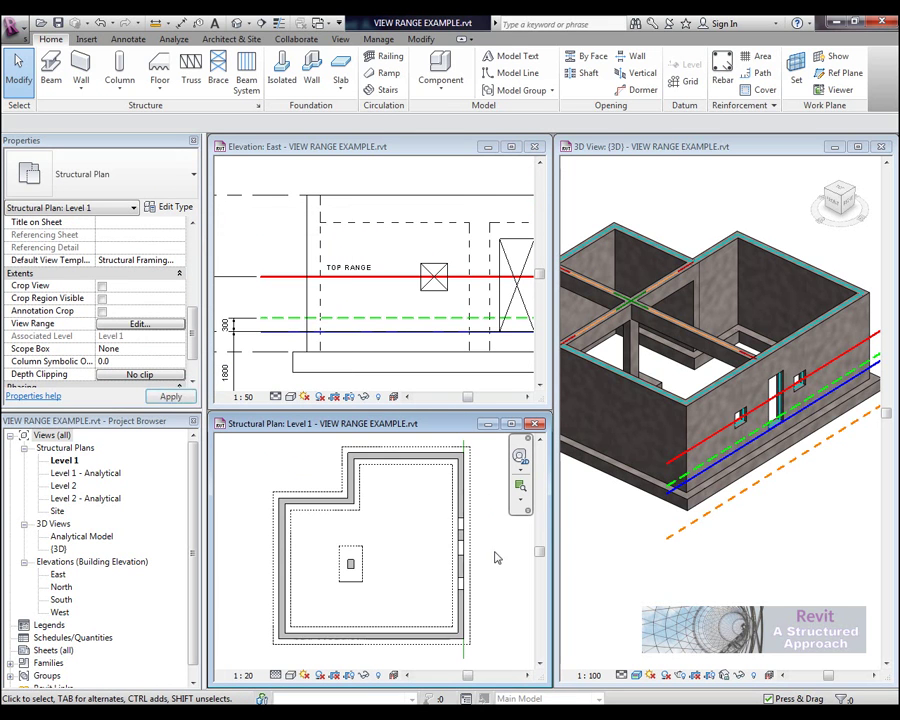
pyautogui.scroll(5, 476, 533)
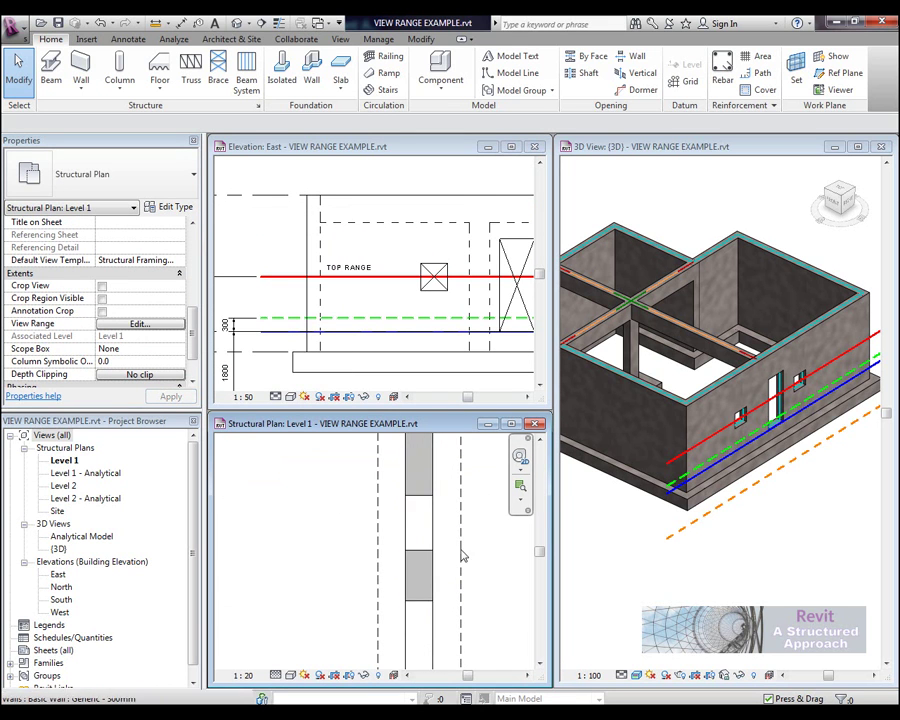
pyautogui.scroll(-2, 433, 525)
pyautogui.moveTo(478, 615); pyautogui.dragTo(388, 532, button='middle')
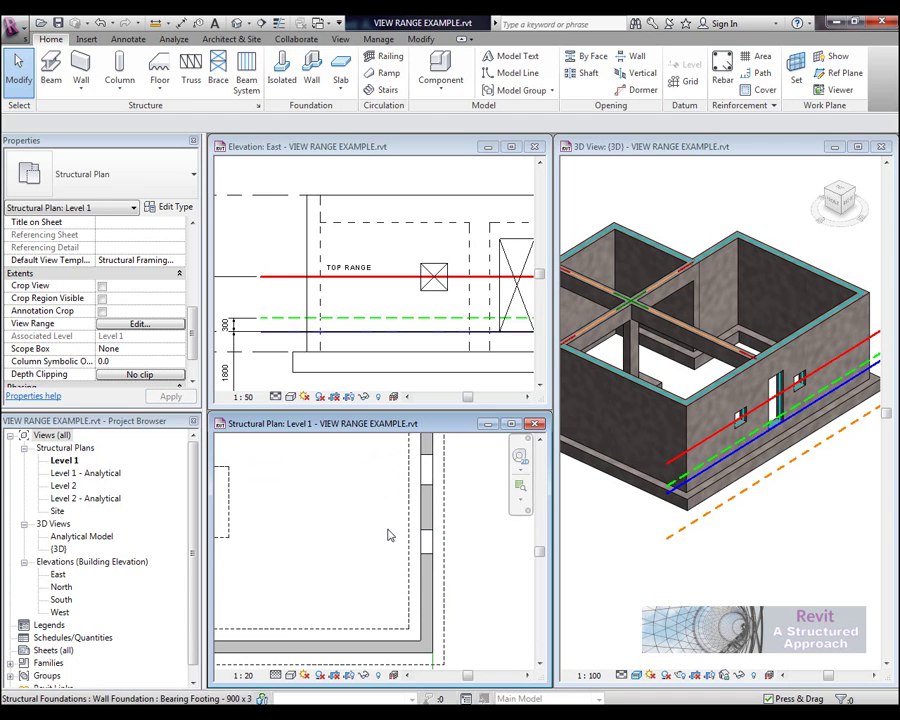
# Step: Set the cut plane offset of the Level 1 structural plan's view range to 300
pyautogui.scroll(-2, 443, 570)
pyautogui.moveTo(476, 540); pyautogui.dragTo(506, 599, button='middle')
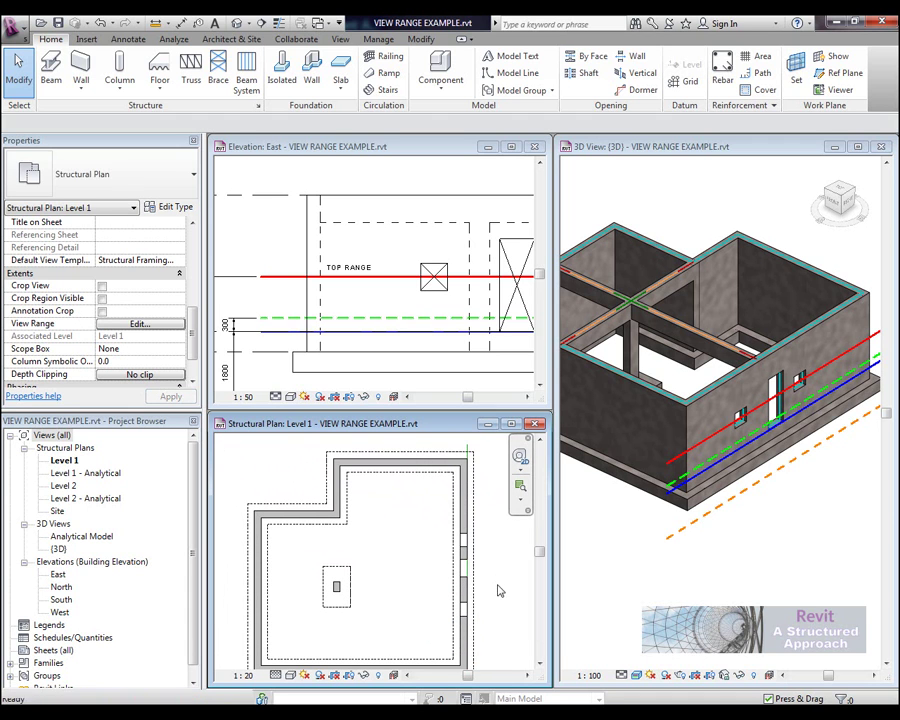
pyautogui.click(158, 327)
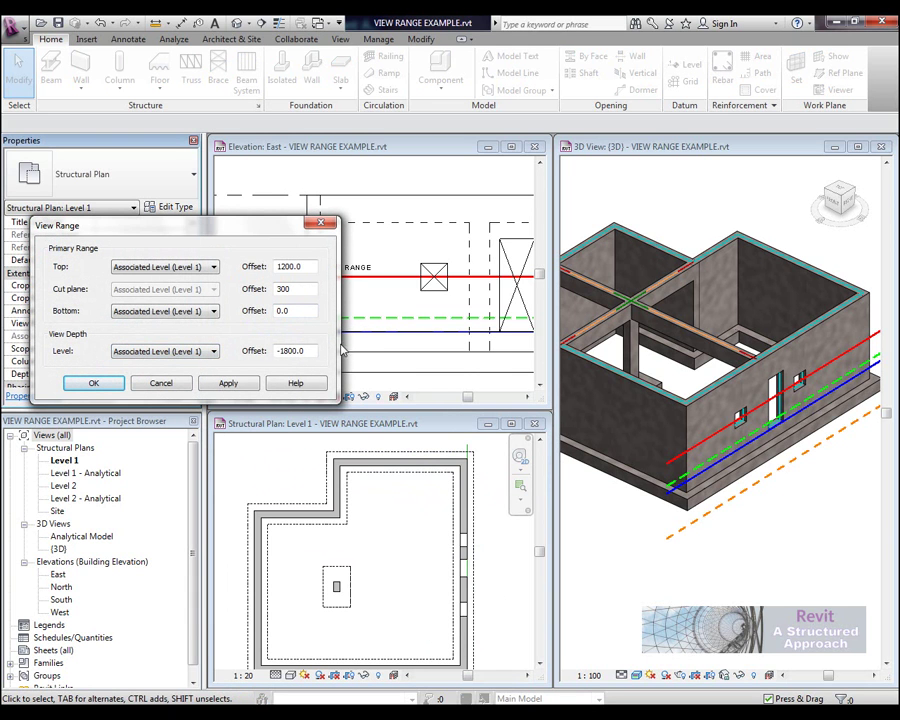
pyautogui.click(244, 386)
pyautogui.click(102, 384)
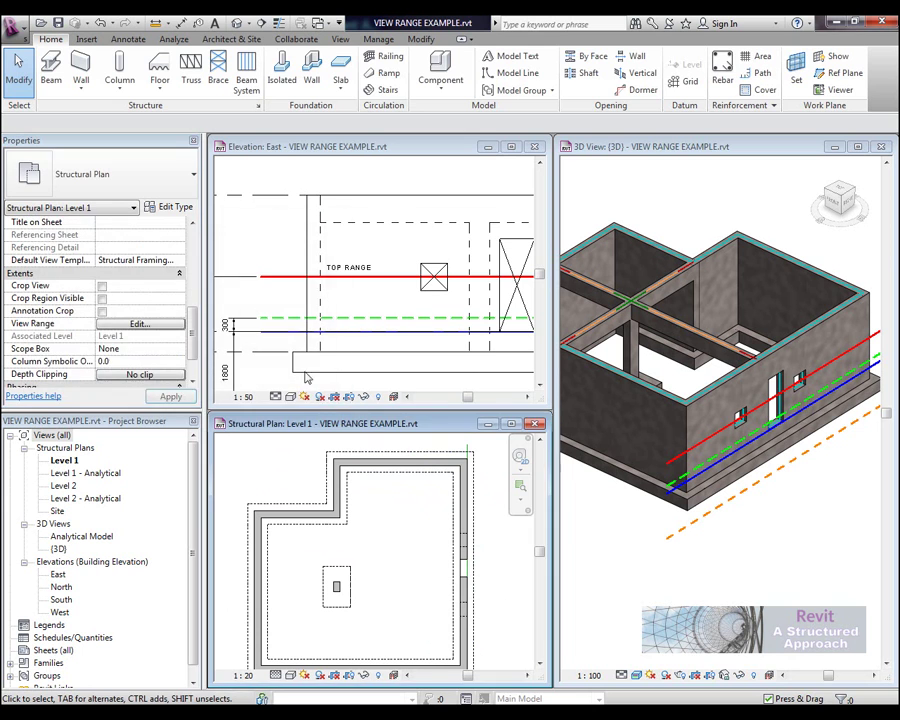
# Step: Examine the top, cut plane, bottom and view depth lines with their dimensions and labels in the East elevation
pyautogui.click(355, 353)
pyautogui.moveTo(355, 353); pyautogui.dragTo(415, 313, button='middle')
pyautogui.moveTo(478, 305); pyautogui.dragTo(615, 341, button='middle')
pyautogui.moveTo(350, 340); pyautogui.dragTo(378, 337, button='middle')
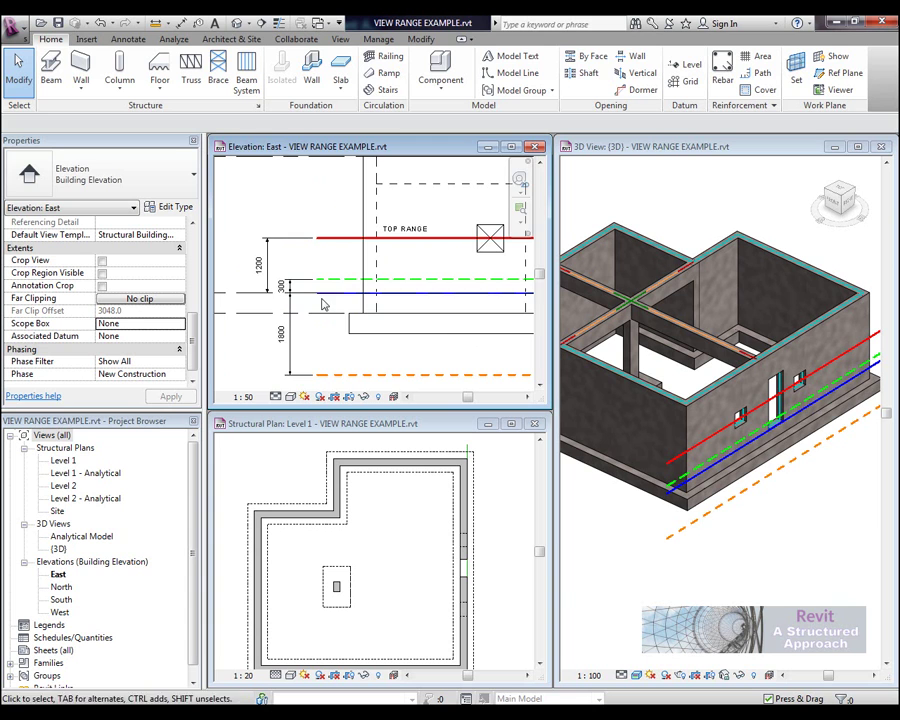
pyautogui.moveTo(335, 329)
pyautogui.mouseDown(button='middle')
pyautogui.moveTo(350, 325)
pyautogui.moveTo(253, 323)
pyautogui.moveTo(368, 329)
pyautogui.moveTo(323, 343)
pyautogui.mouseUp(button='middle')
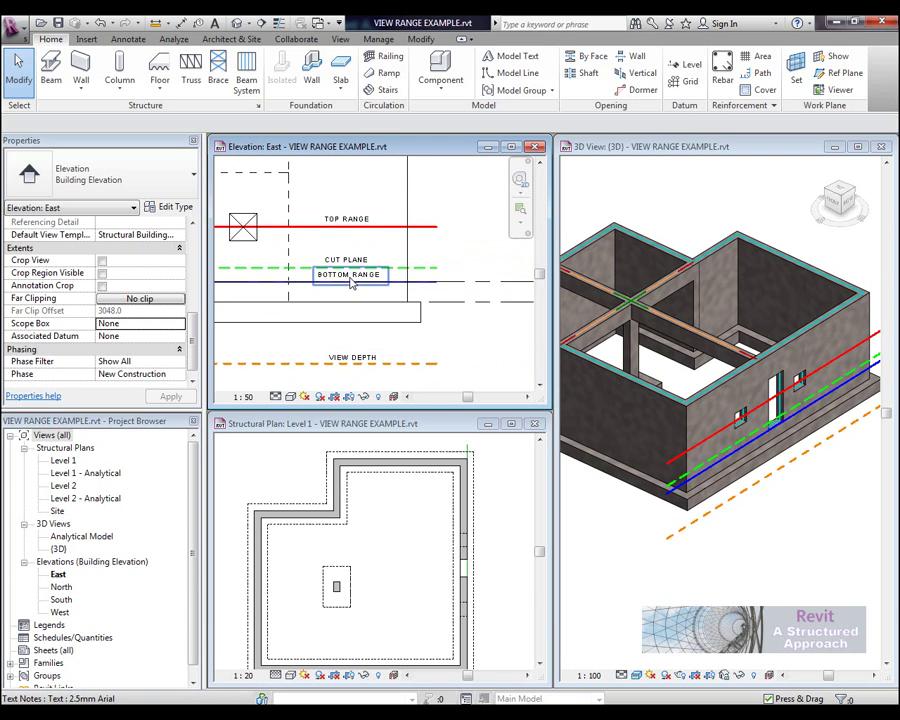
# Step: Set the view depth level offset of the Level 1 plan's view range to 0
pyautogui.click(283, 463)
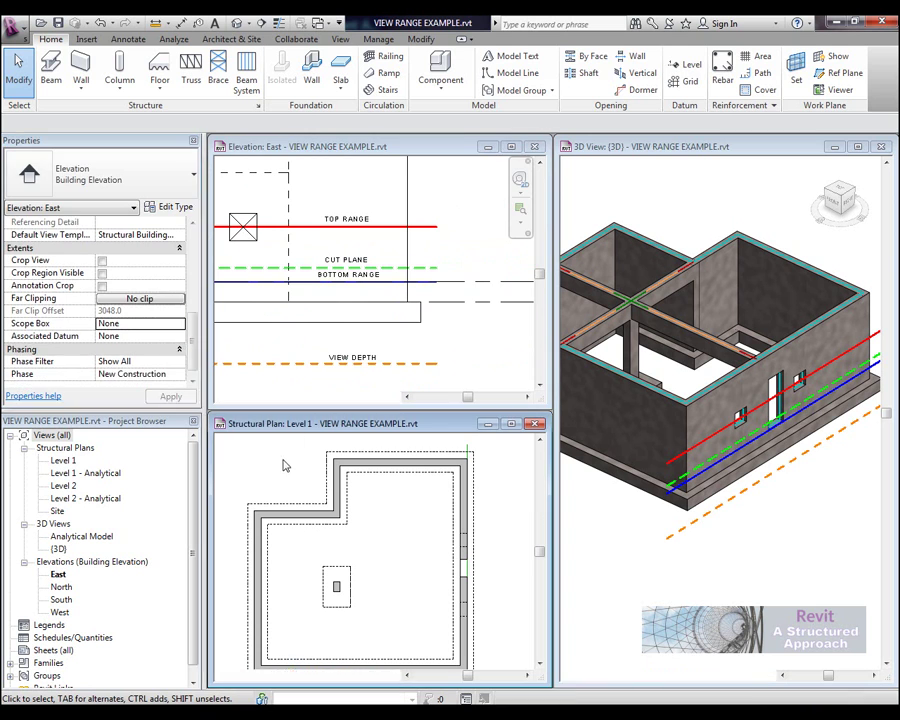
pyautogui.scroll(-2, 193, 338)
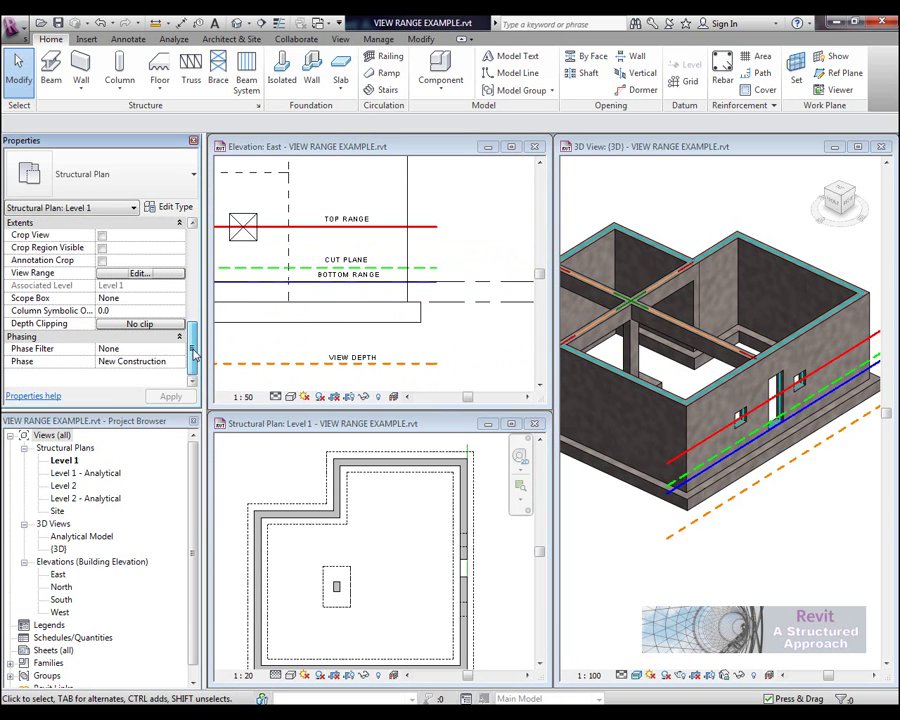
pyautogui.click(176, 272)
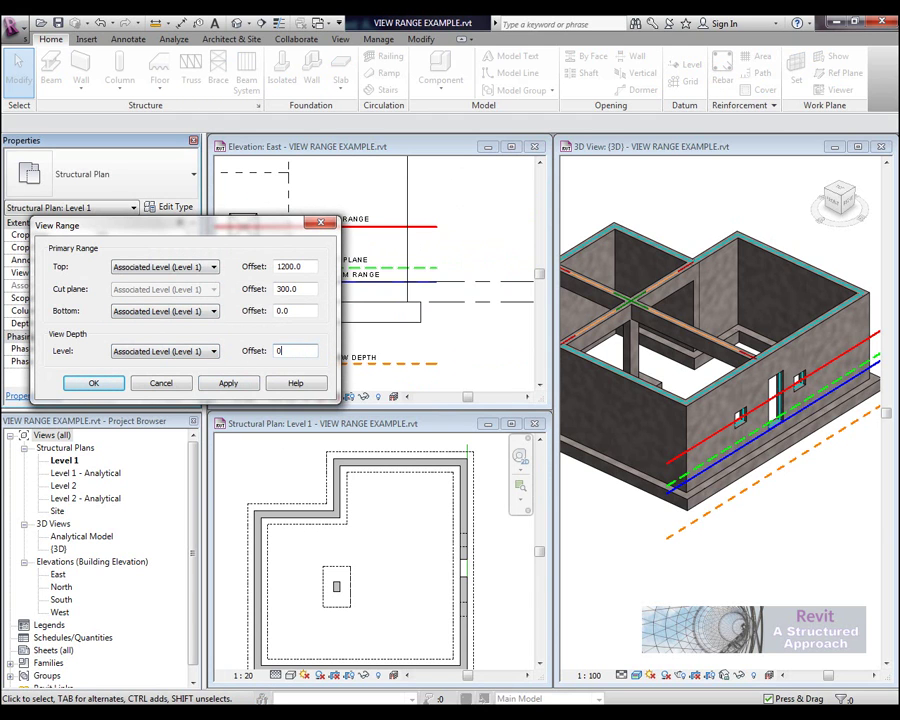
pyautogui.click(228, 384)
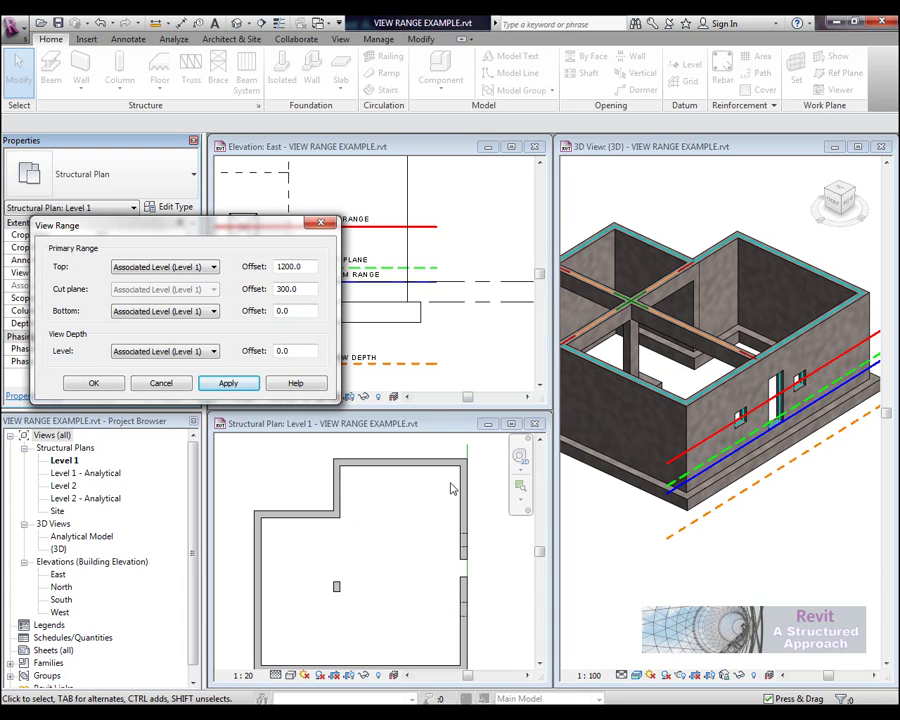
# Step: Set both the bottom and view depth offsets of the Level 1 plan's view range to -1800 and inspect the footing outlines
pyautogui.doubleClick(299, 308)
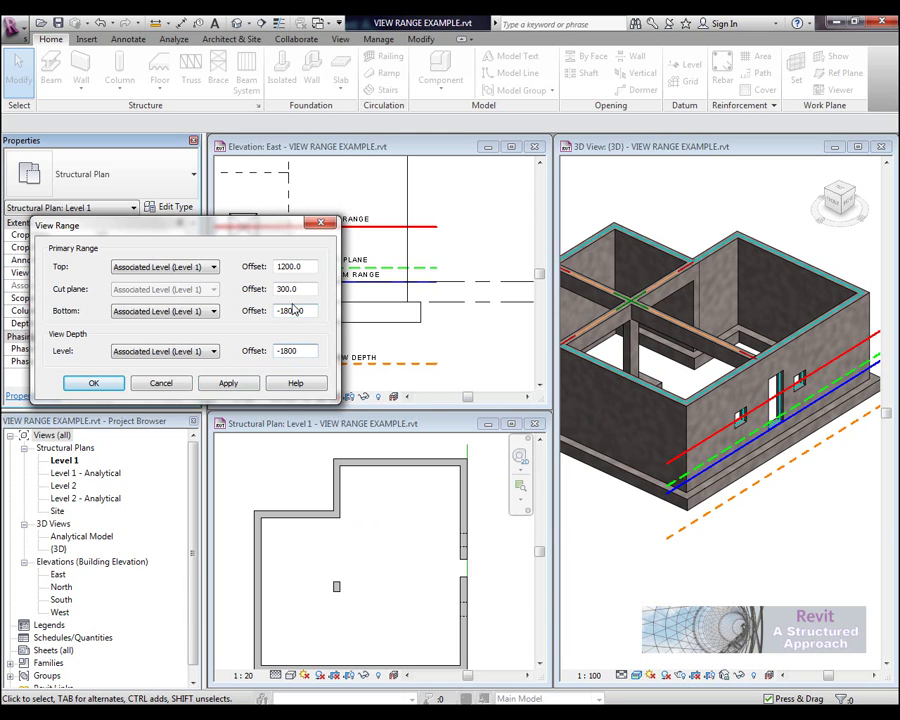
pyautogui.click(229, 385)
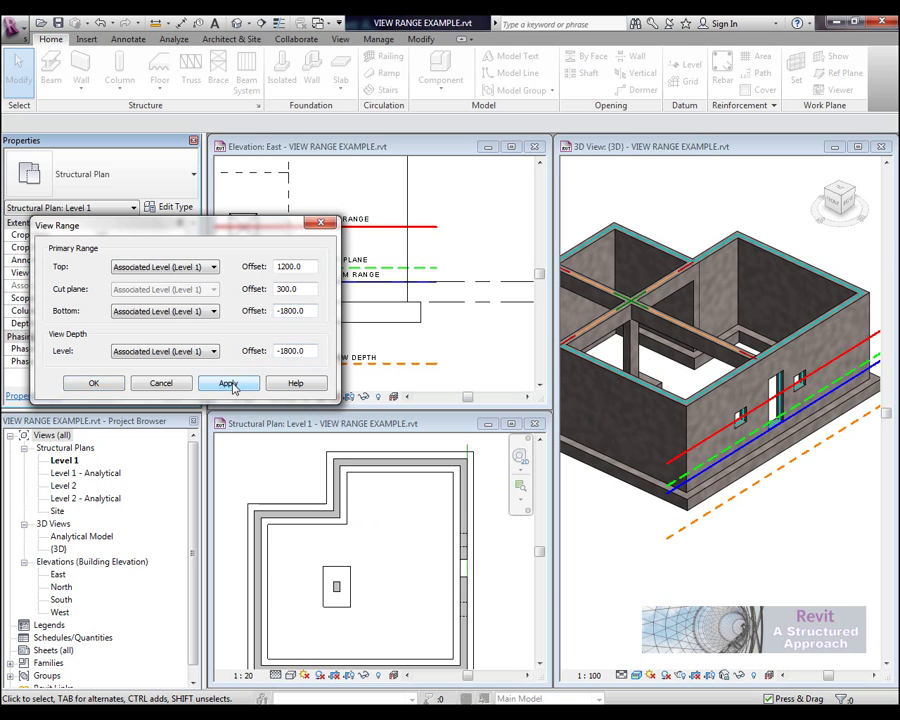
pyautogui.click(94, 383)
pyautogui.scroll(3, 379, 553)
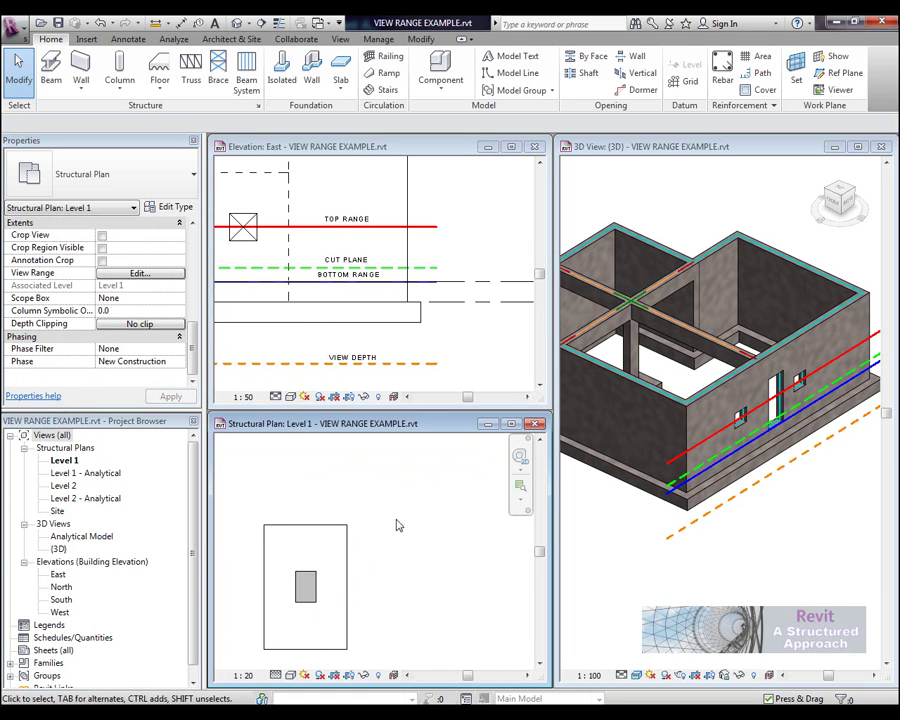
pyautogui.moveTo(396, 524); pyautogui.dragTo(350, 557, button='middle')
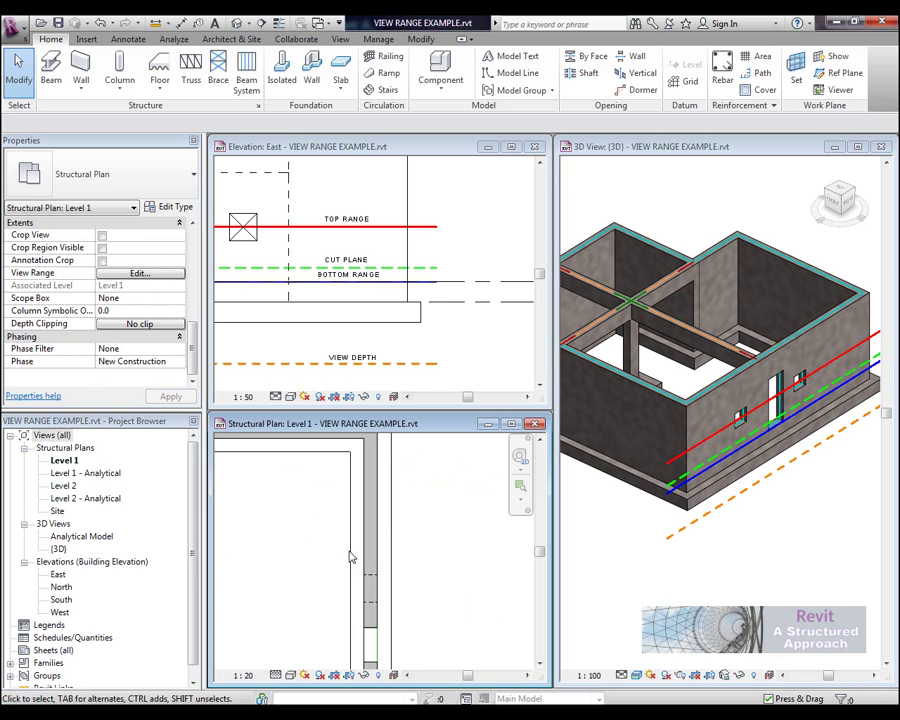
pyautogui.scroll(-3, 440, 527)
pyautogui.moveTo(440, 527); pyautogui.dragTo(452, 533, button='middle')
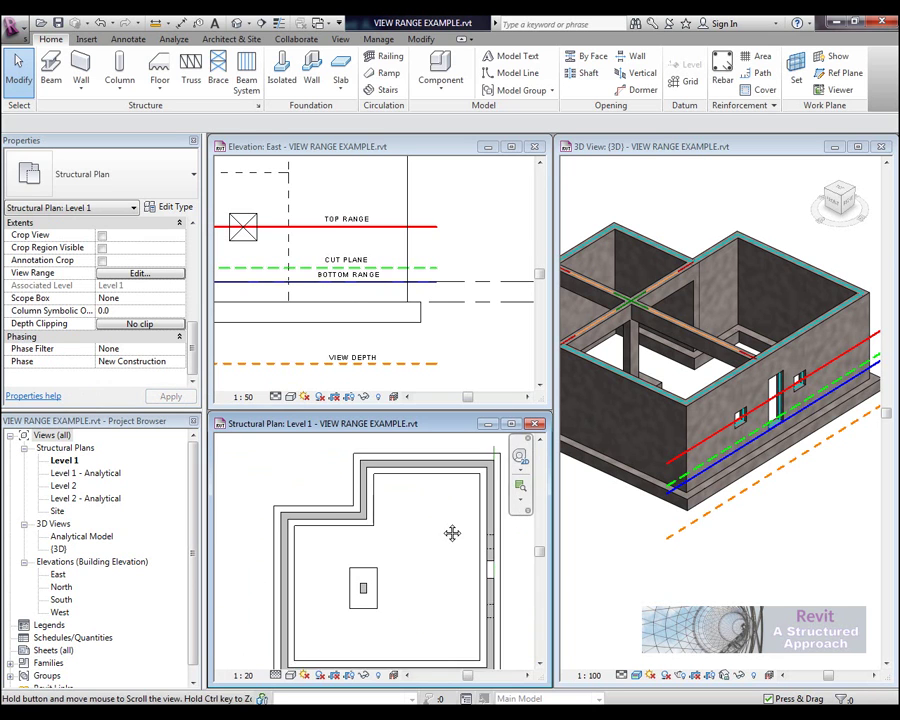
# Step: Set the bottom offset of the Level 1 plan's view range to 0, keeping view depth at -1800, and inspect the footing outlines
pyautogui.click(155, 276)
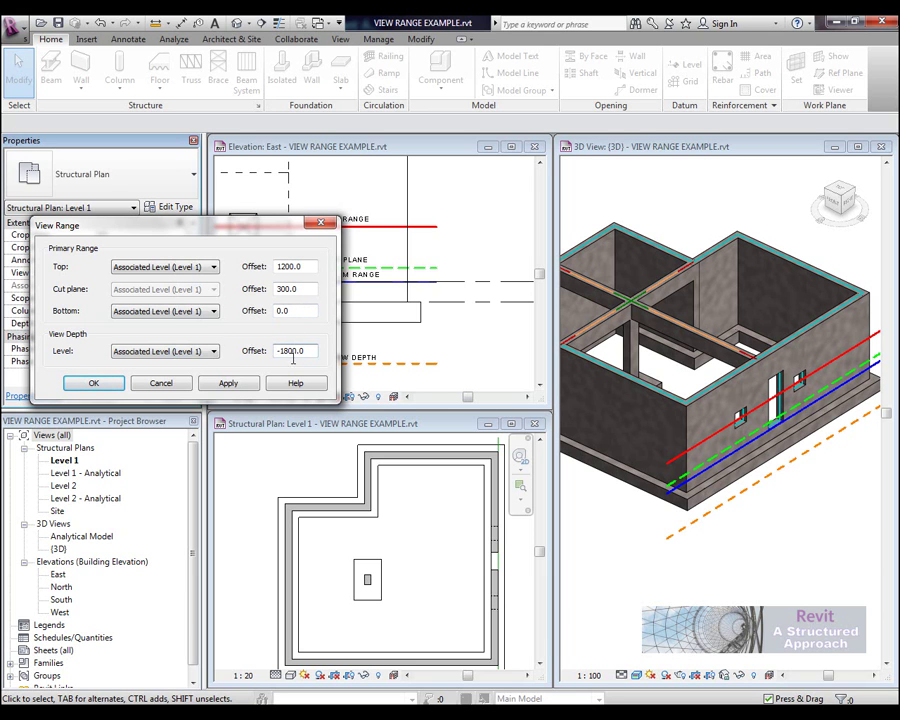
pyautogui.click(236, 383)
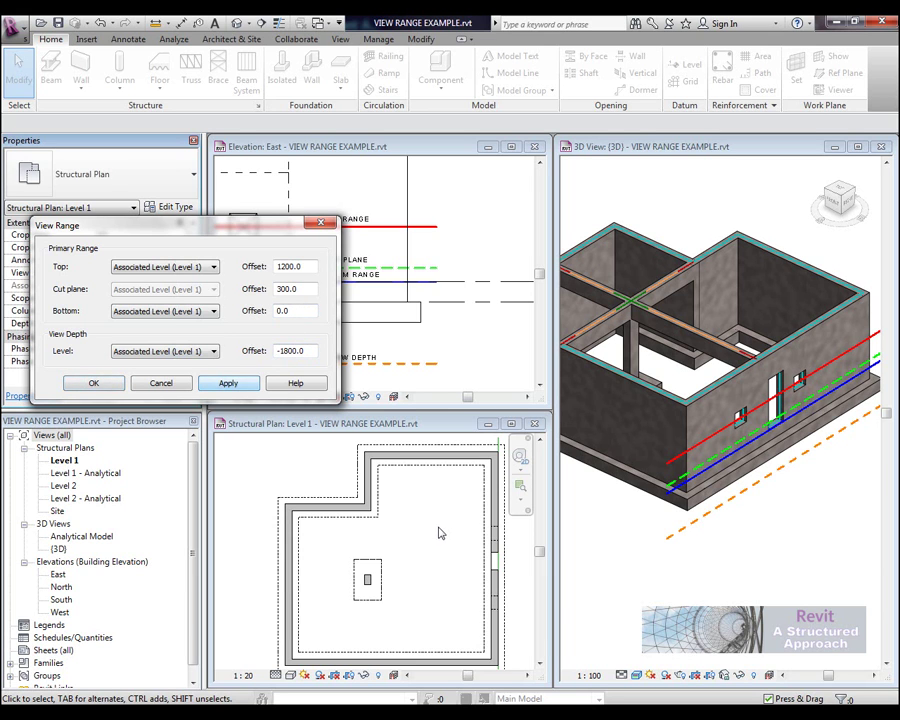
pyautogui.click(98, 383)
pyautogui.scroll(5, 425, 535)
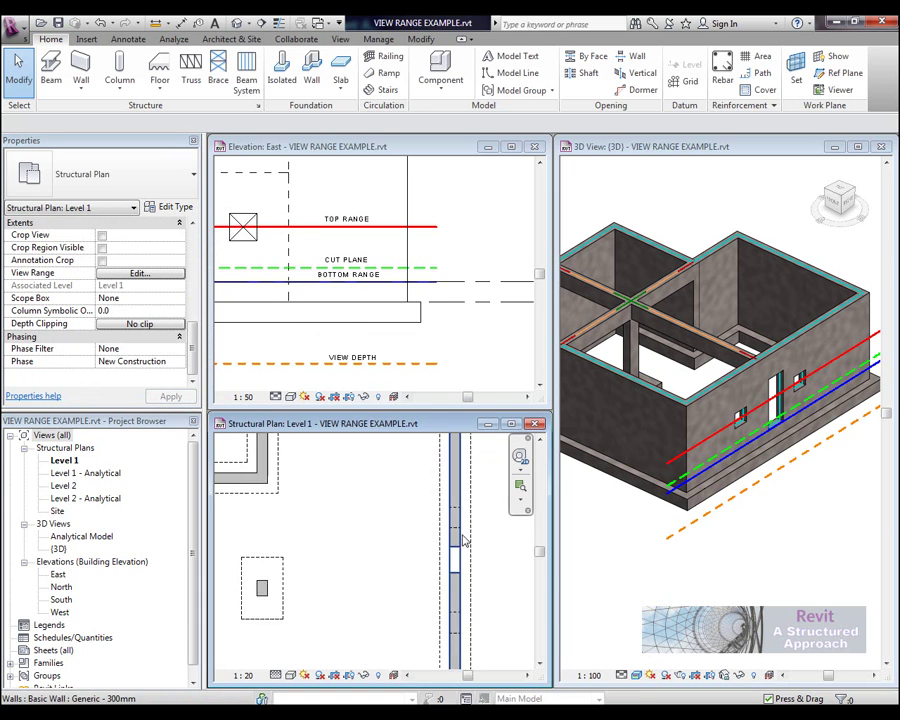
pyautogui.scroll(-5, 434, 527)
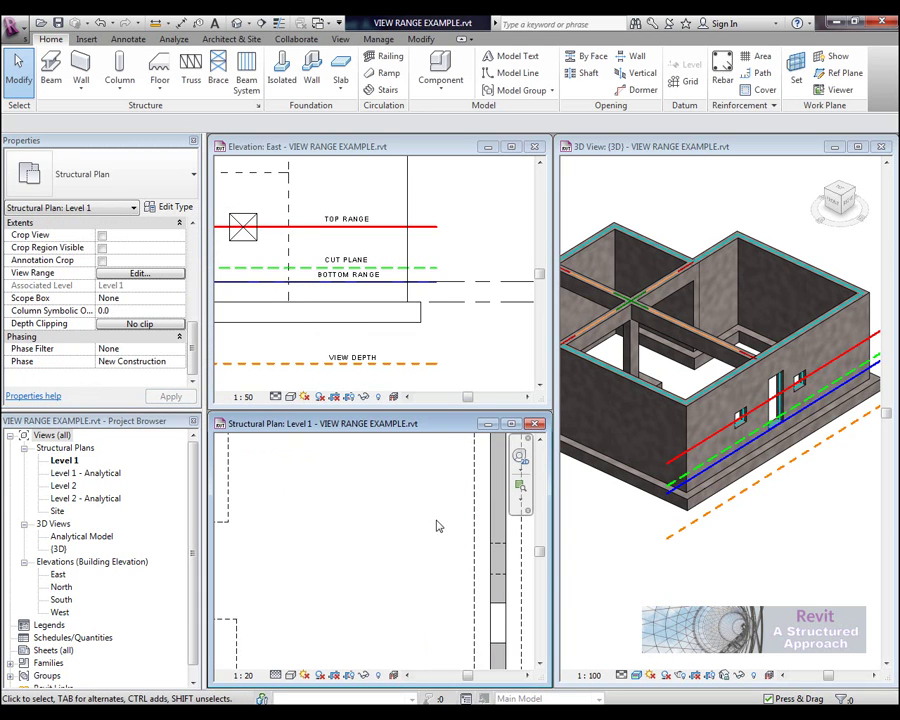
pyautogui.moveTo(425, 543); pyautogui.dragTo(436, 536, button='middle')
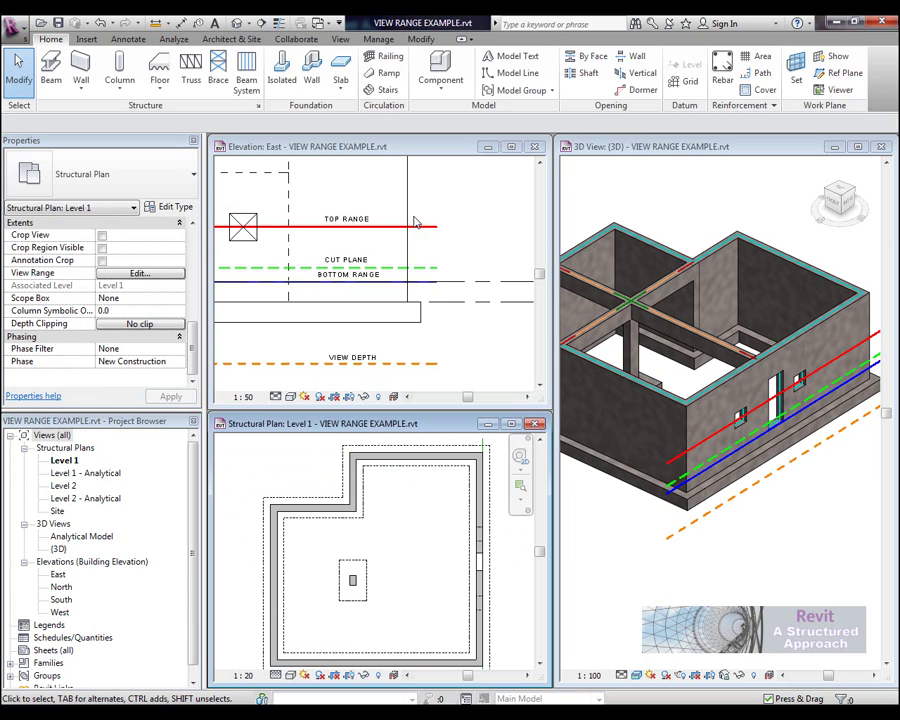
# Step: Change the line color of the <Beyond> line style to orange, RGB 255-128-000
pyautogui.click(375, 39)
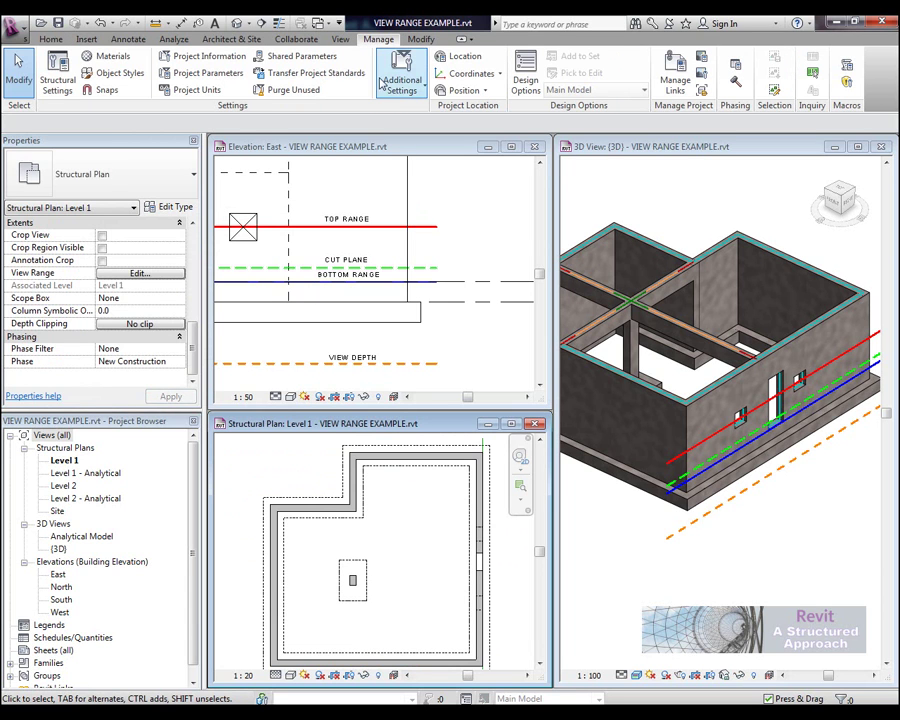
pyautogui.click(414, 90)
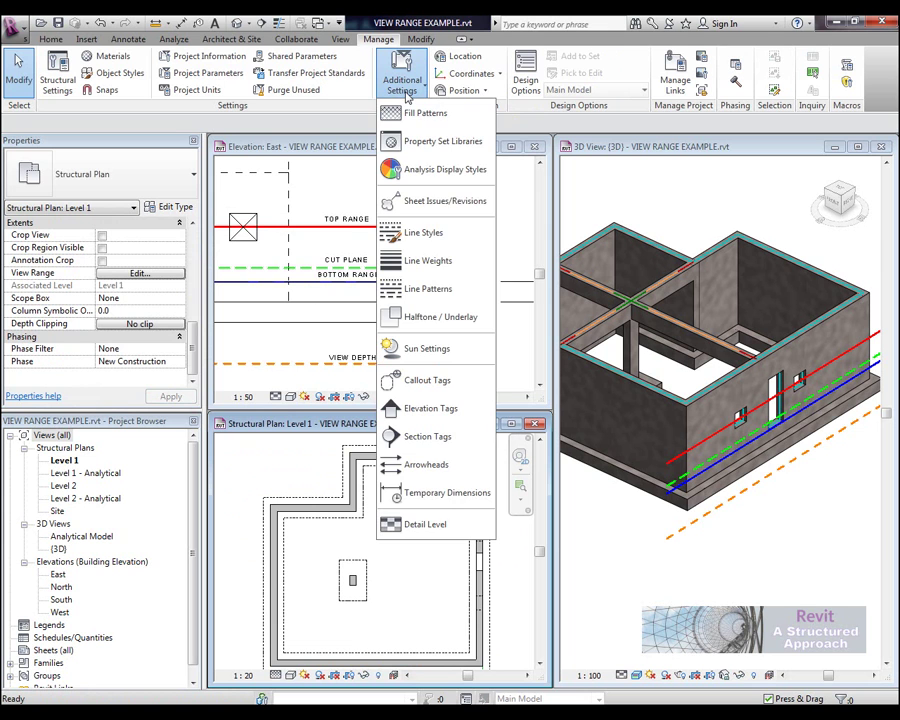
pyautogui.click(420, 234)
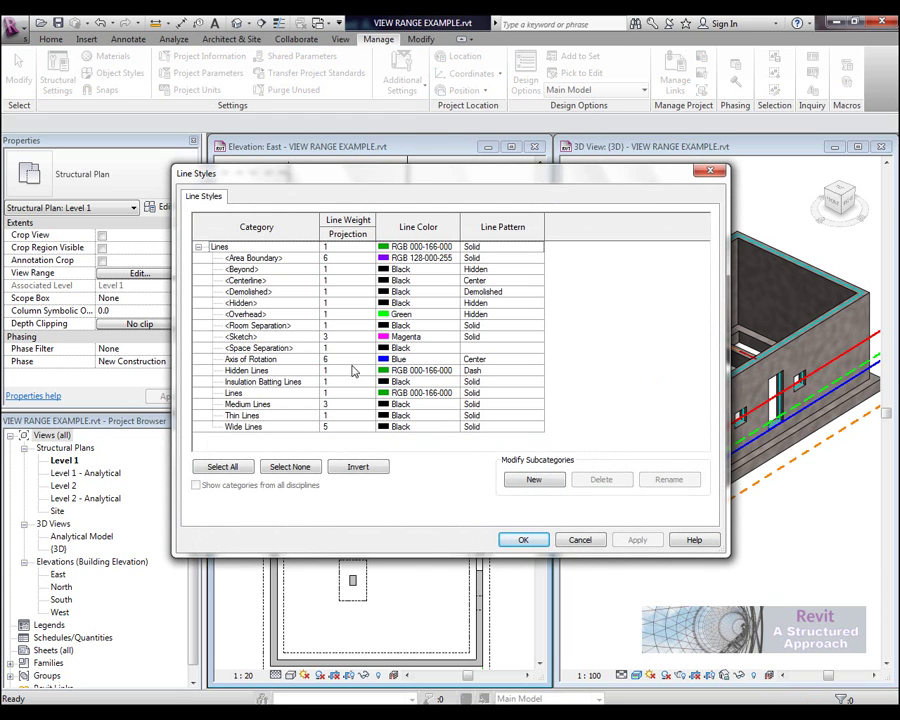
pyautogui.click(250, 269)
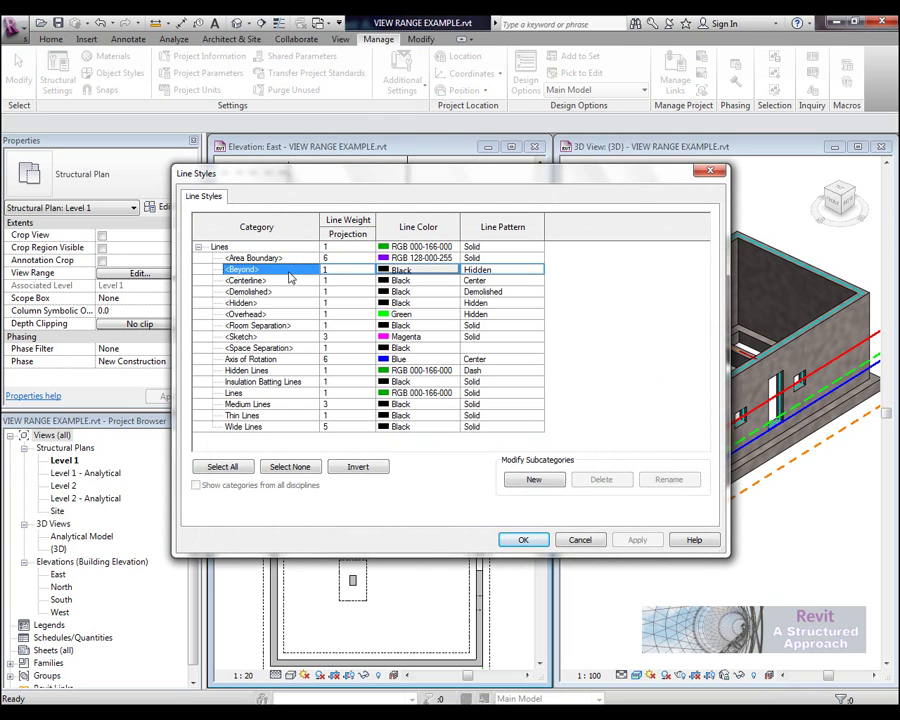
pyautogui.click(424, 272)
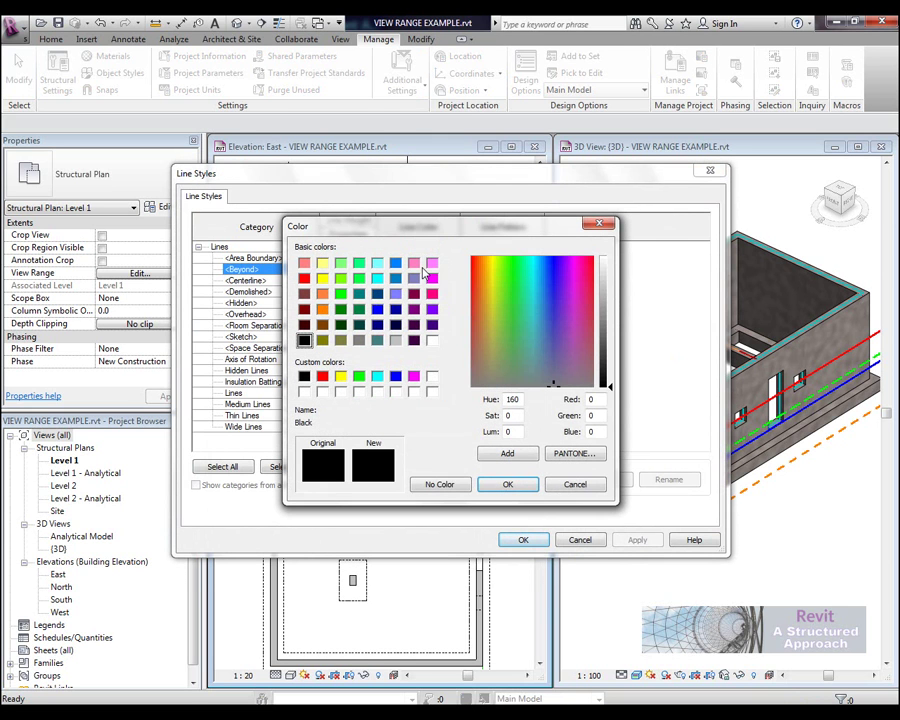
pyautogui.click(322, 309)
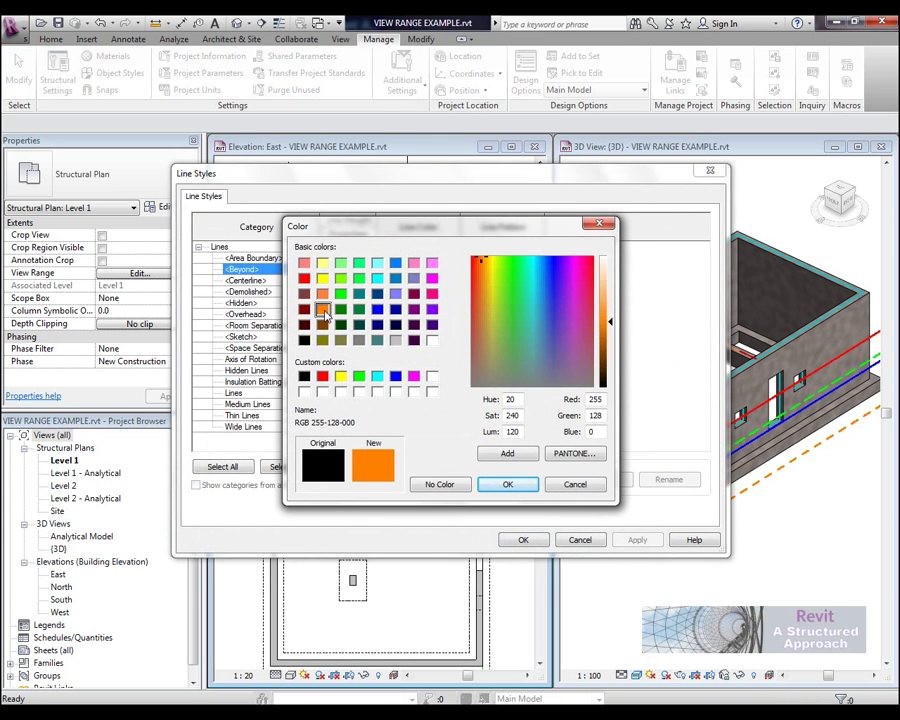
pyautogui.click(507, 484)
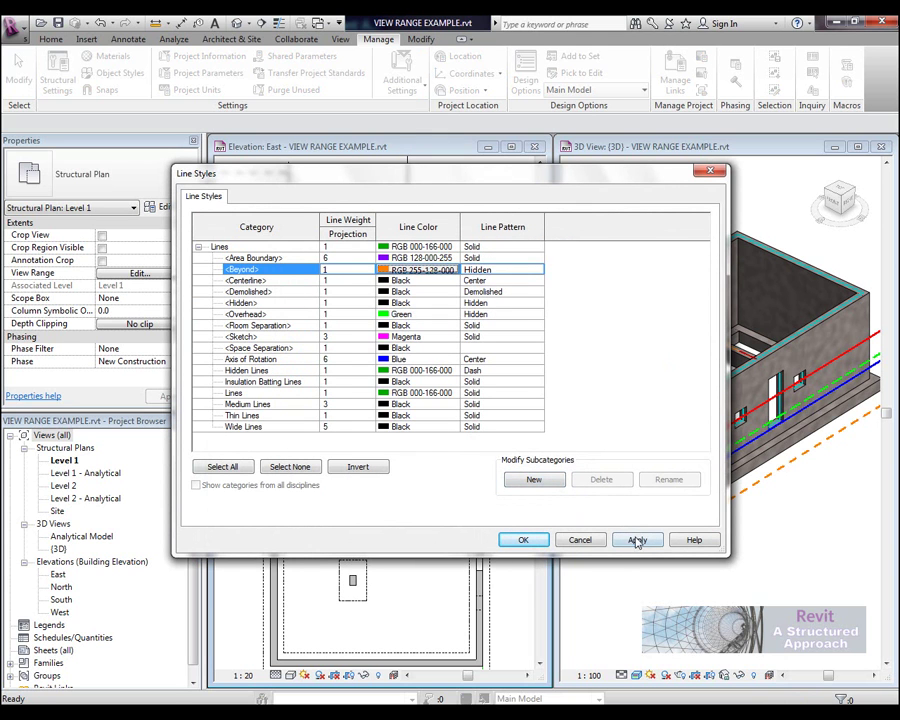
pyautogui.click(637, 540)
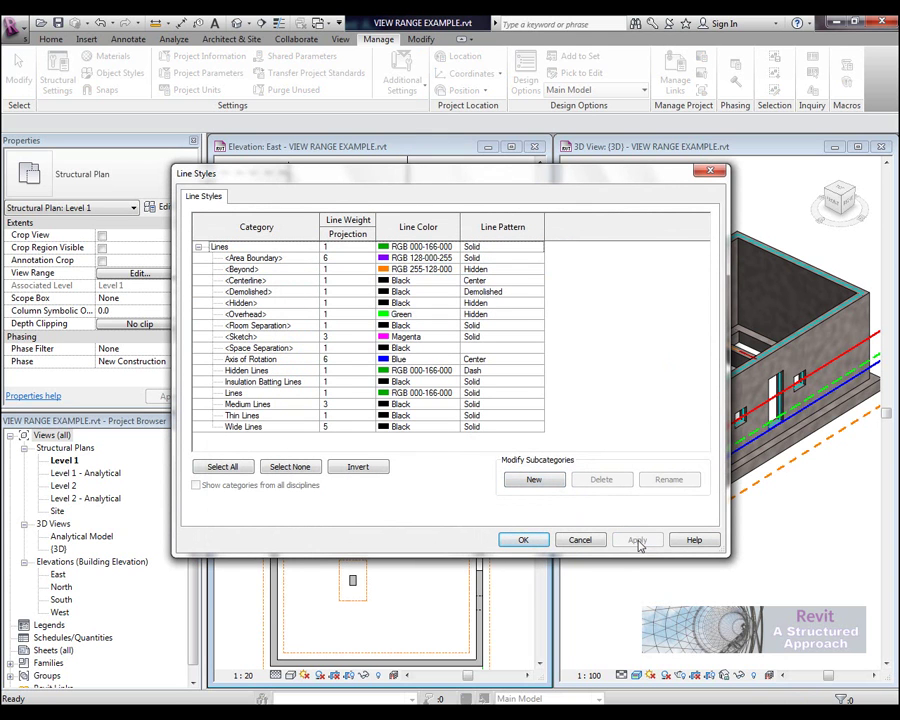
pyautogui.click(524, 541)
# Step: Examine the column footing and wall foundation outlines in the Level 1 plan
pyautogui.scroll(3, 353, 605)
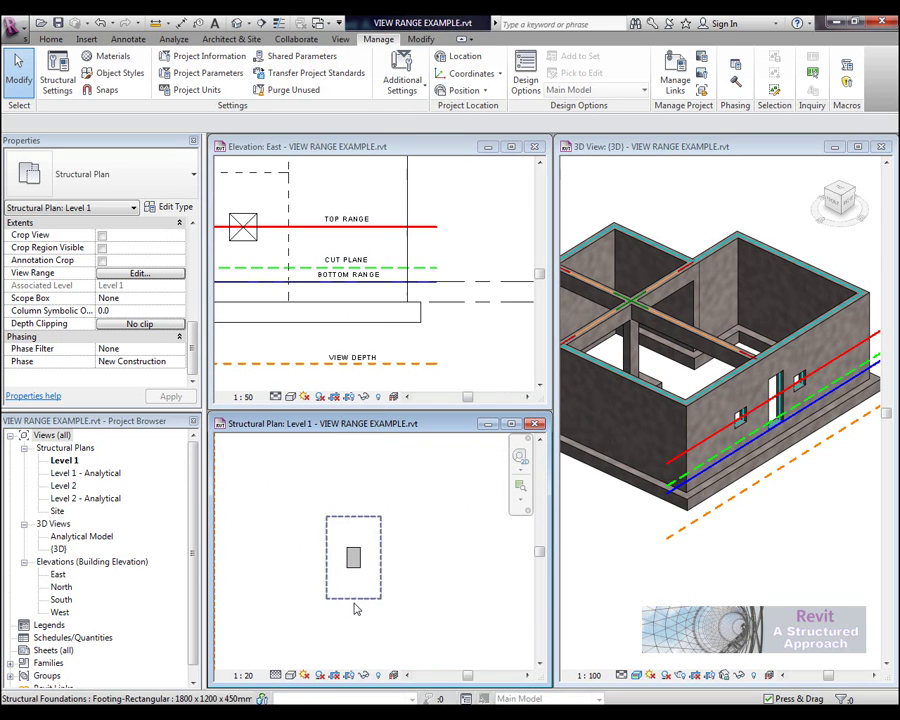
pyautogui.moveTo(446, 494); pyautogui.dragTo(421, 672, button='middle')
pyautogui.scroll(-2, 400, 583)
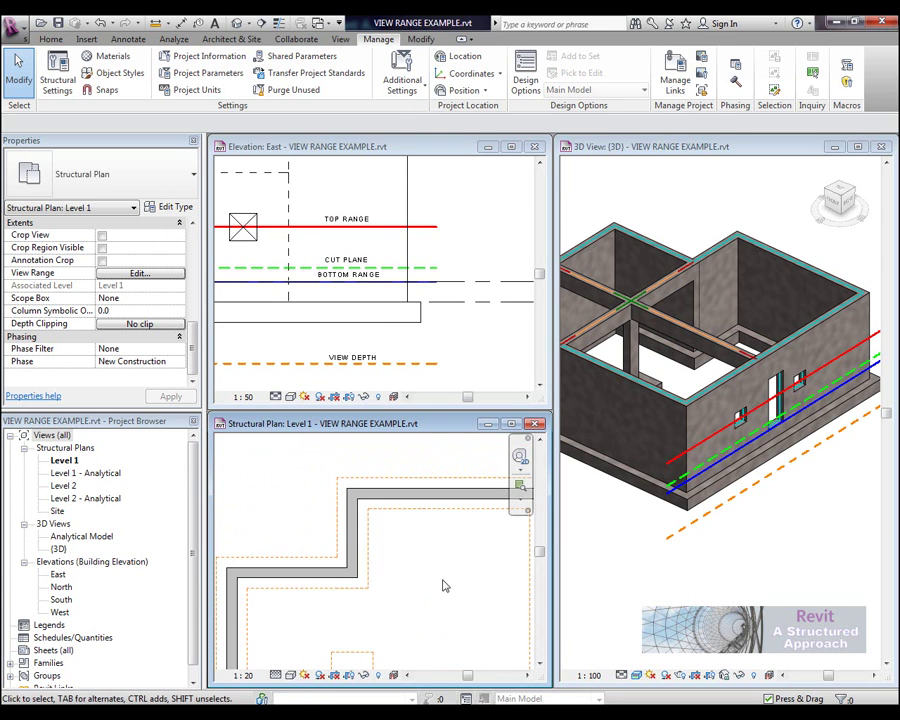
pyautogui.moveTo(464, 596); pyautogui.dragTo(415, 526, button='middle')
pyautogui.scroll(-1, 442, 518)
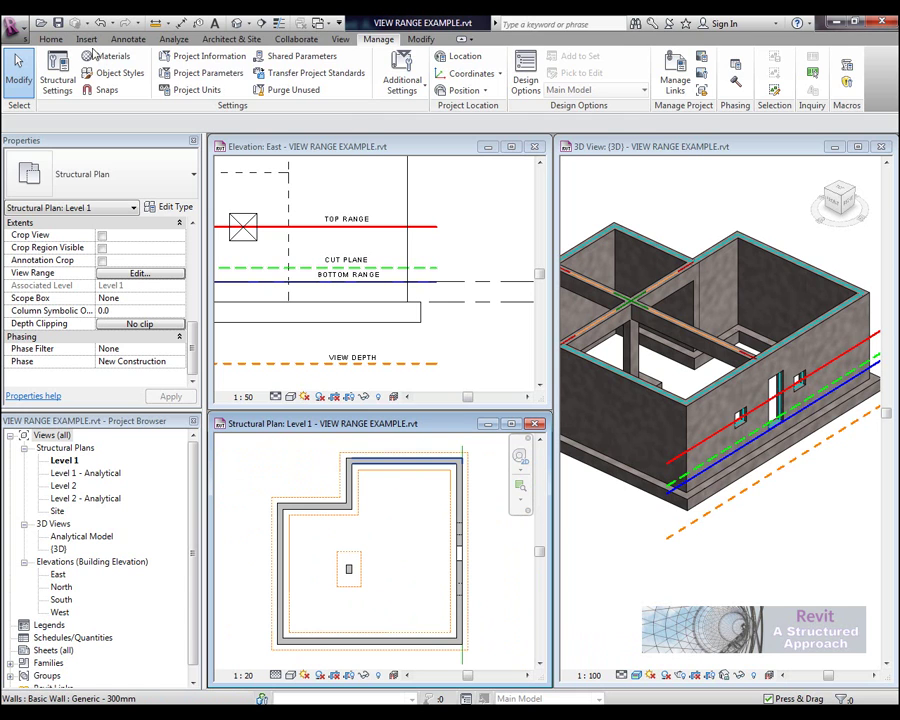
# Step: Create a plan region in the Level 1 plan with a rectangular boundary about 2700 by 2000 across the east wall's northern window opening
pyautogui.click(340, 39)
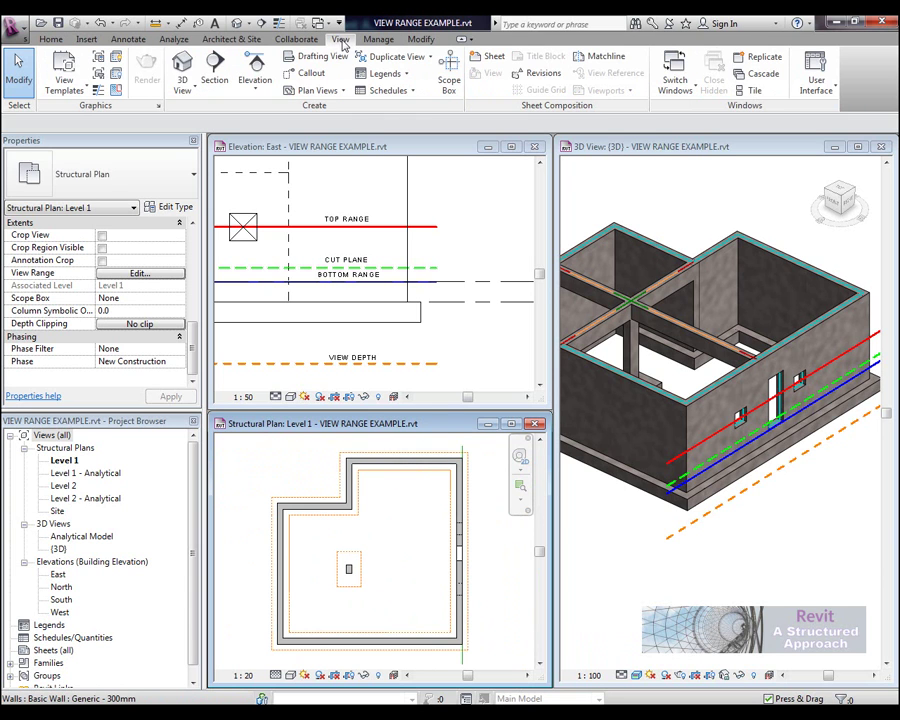
pyautogui.click(343, 91)
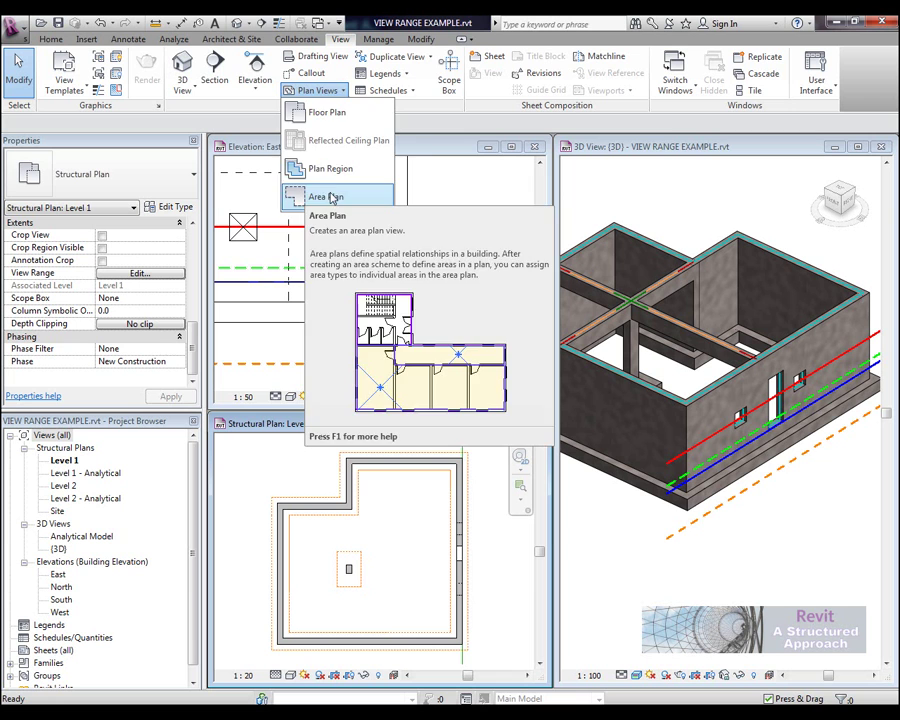
pyautogui.click(311, 172)
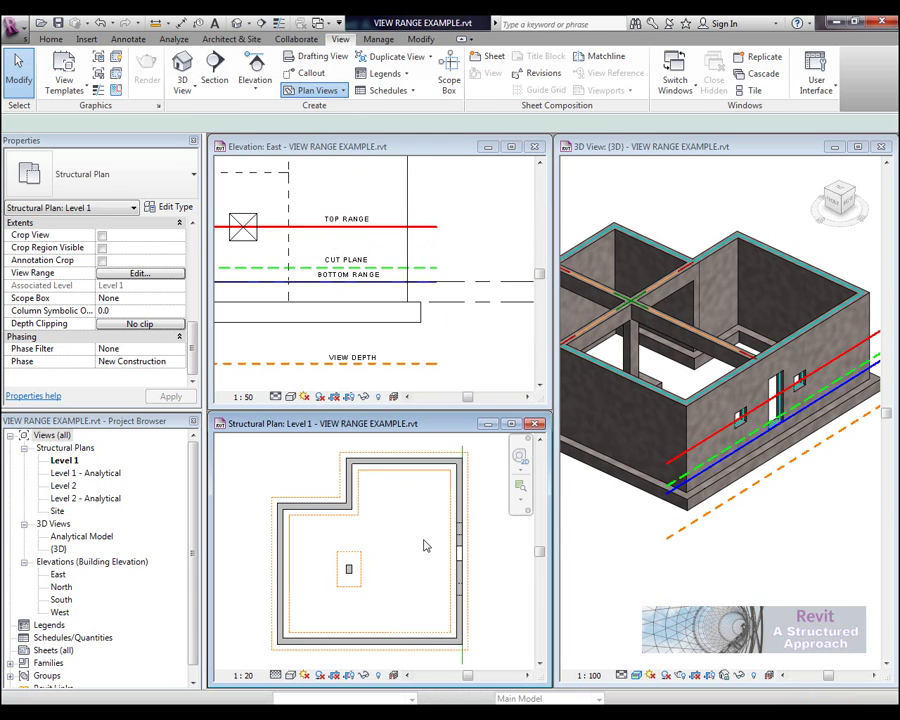
pyautogui.moveTo(428, 519); pyautogui.dragTo(388, 517, button='middle')
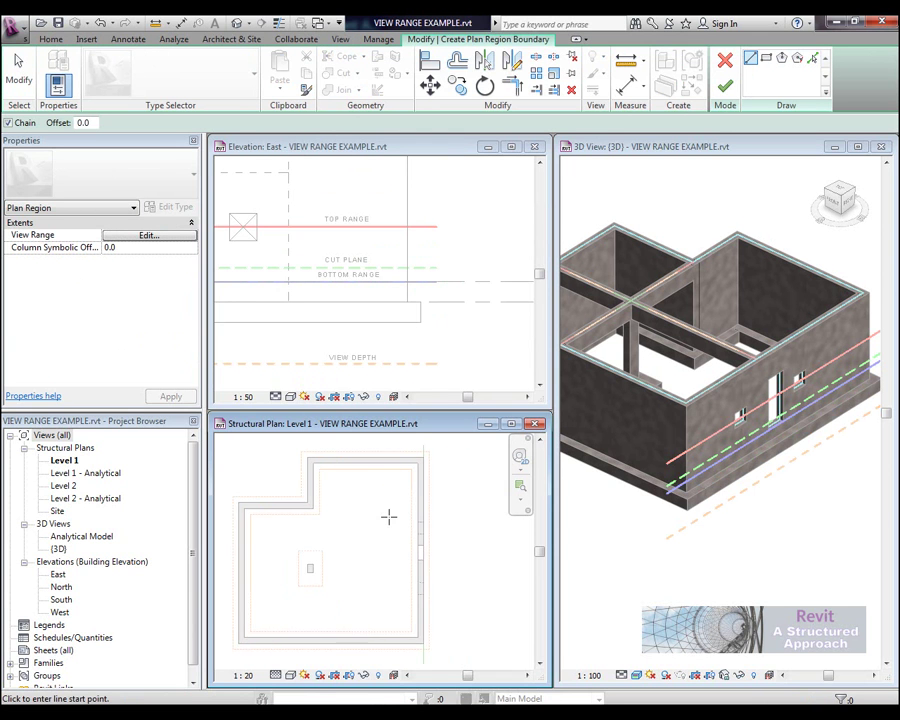
pyautogui.scroll(1, 394, 516)
pyautogui.click(766, 58)
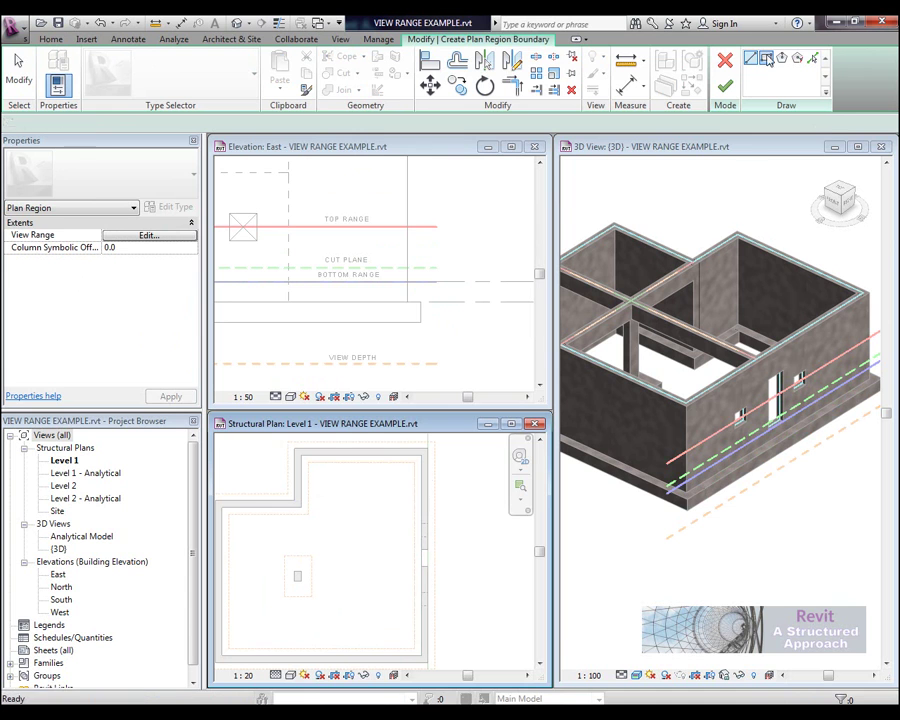
pyautogui.click(390, 500)
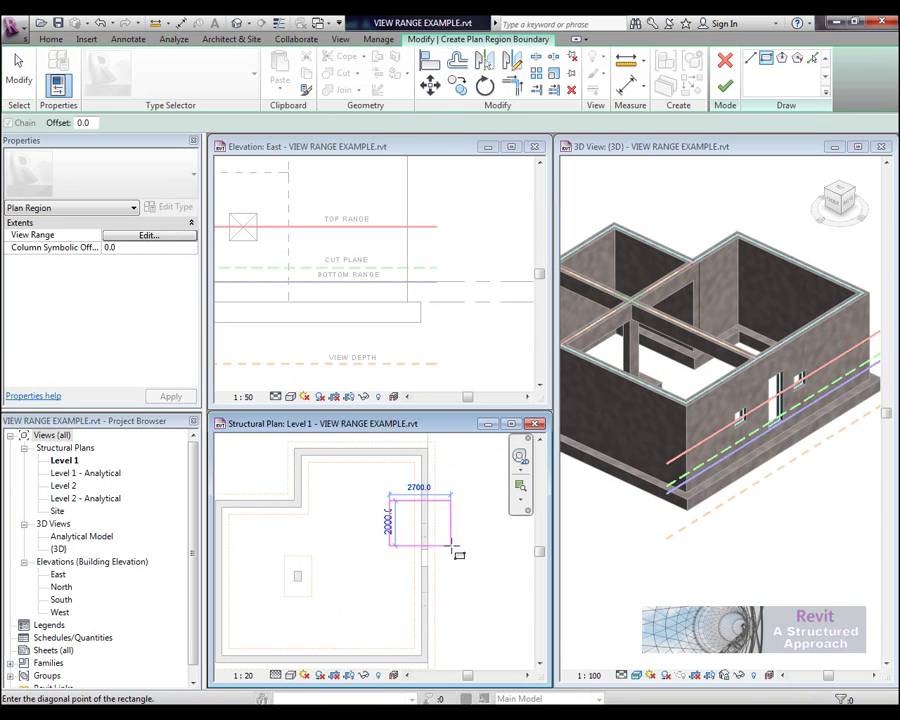
pyautogui.click(453, 545)
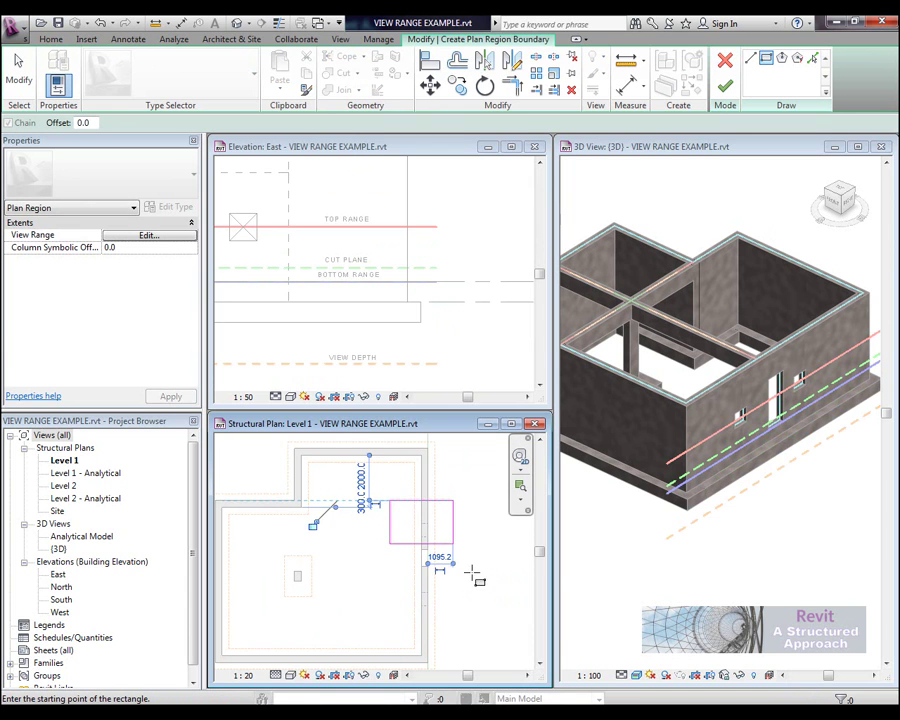
# Step: Set the plan region's view range to a cut plane offset of 1200 and a view depth offset of 0, and finish the region
pyautogui.scroll(3, 340, 475)
pyautogui.click(172, 236)
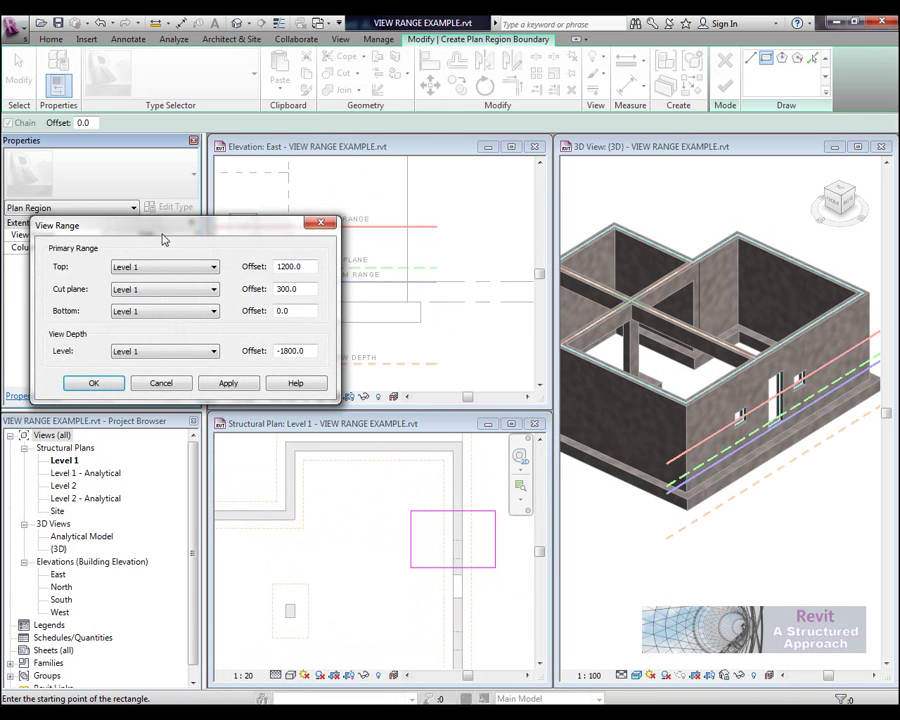
pyautogui.moveTo(206, 234); pyautogui.dragTo(376, 212)
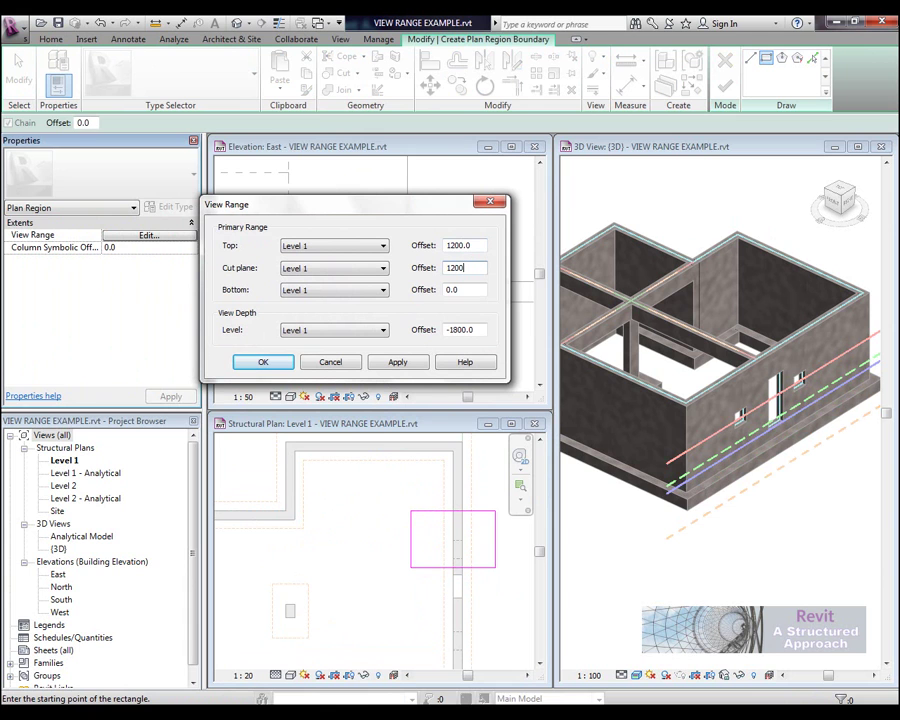
pyautogui.click(479, 330)
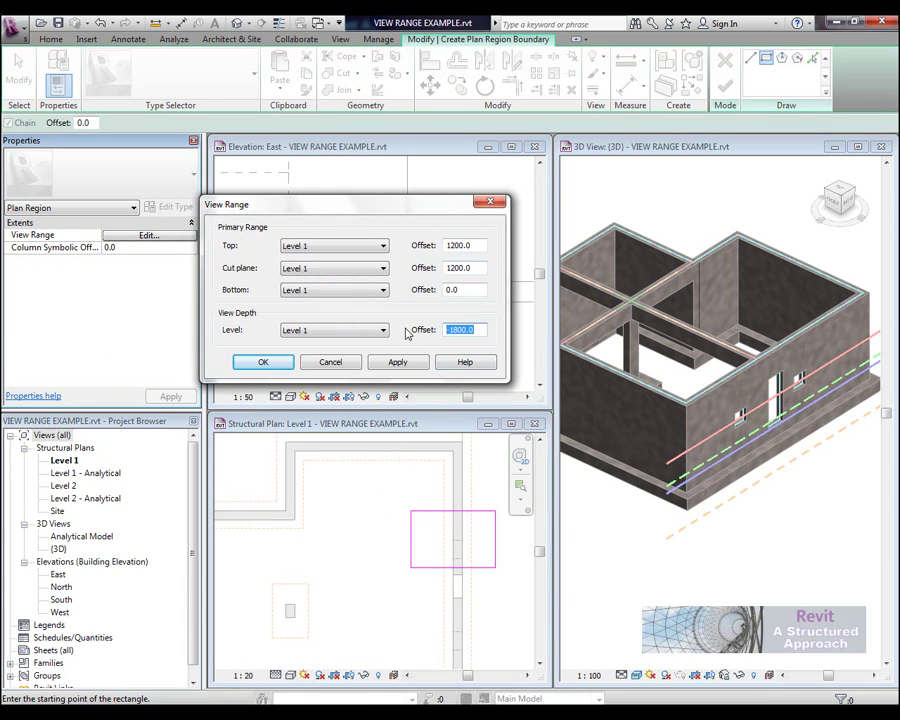
pyautogui.write('0')
pyautogui.click(398, 363)
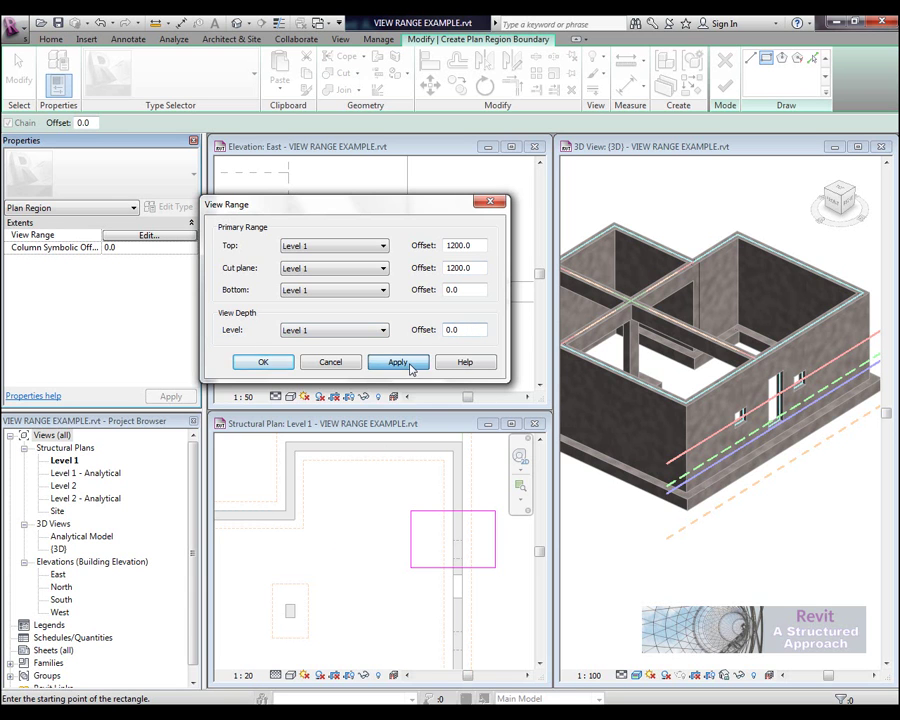
pyautogui.click(266, 362)
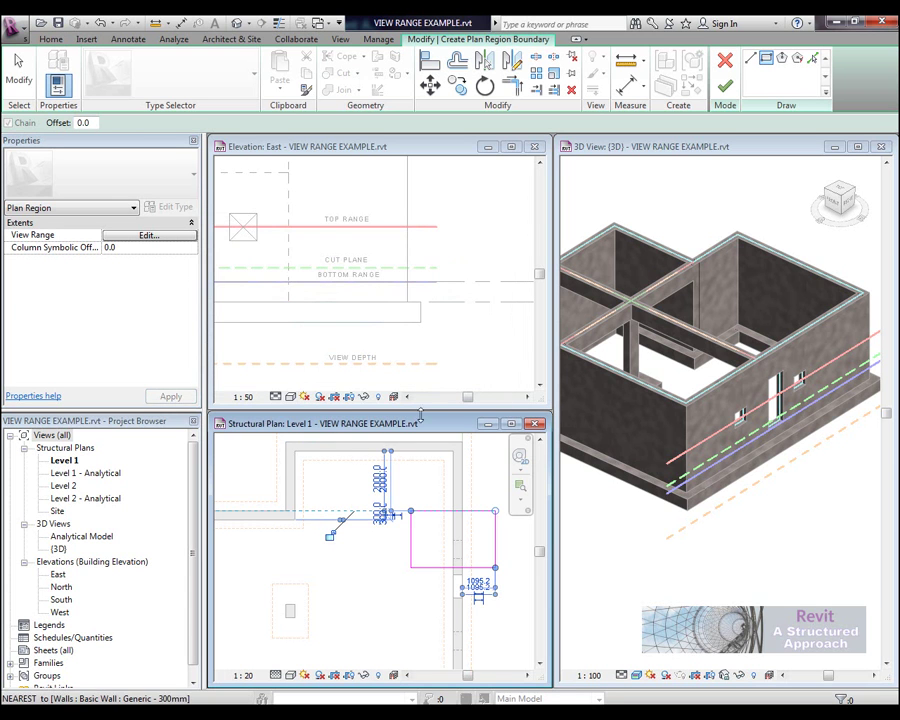
pyautogui.click(727, 90)
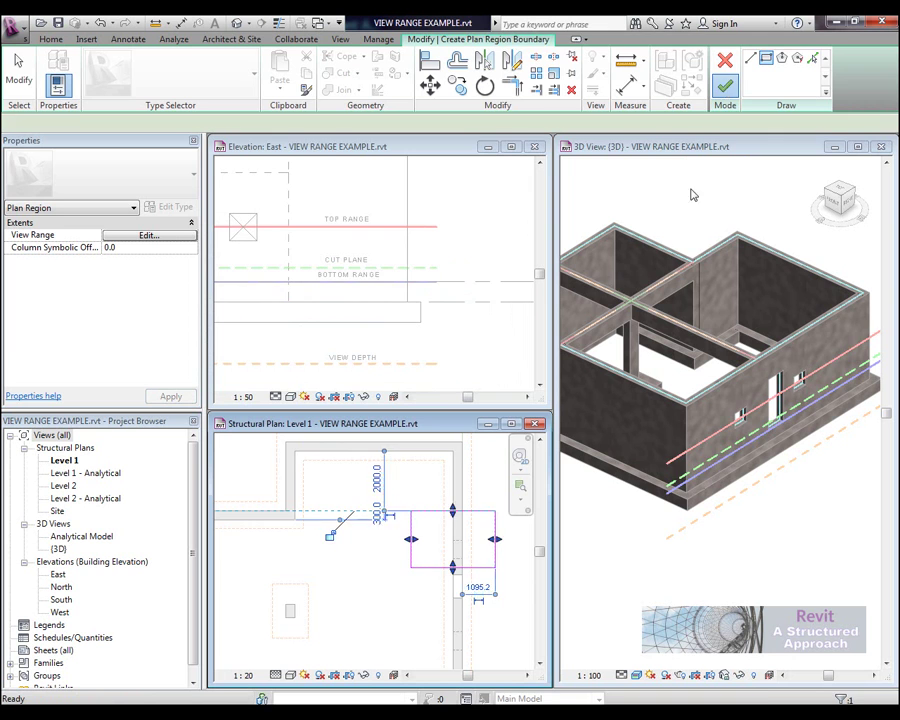
pyautogui.click(499, 601)
# Step: Inspect the window openings inside and outside the plan region, shifting the region slightly outward across the east wall
pyautogui.scroll(3, 488, 588)
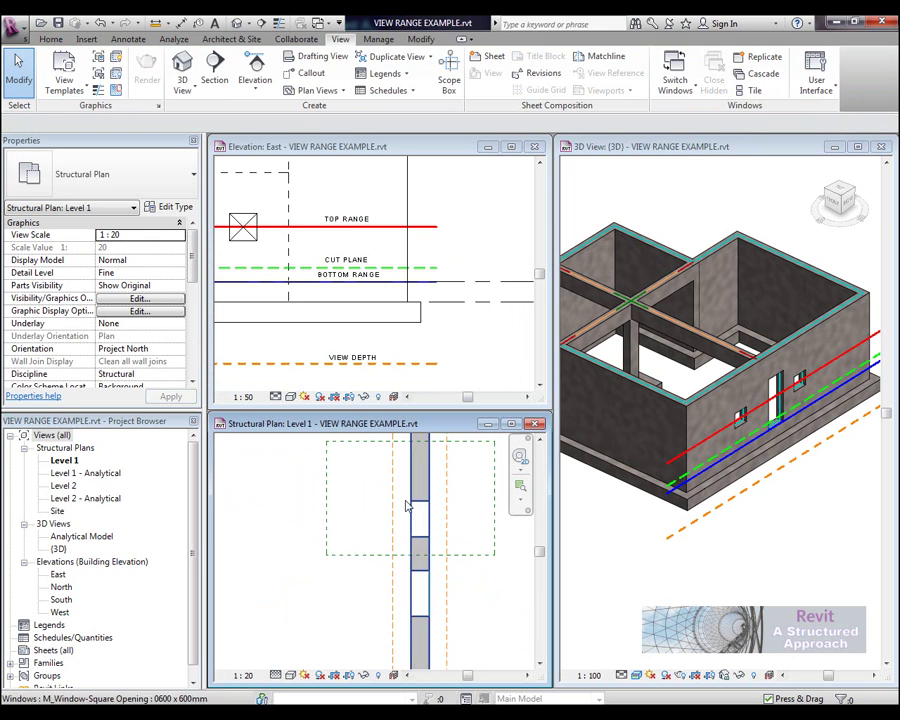
pyautogui.scroll(-3, 430, 502)
pyautogui.scroll(-1, 435, 503)
pyautogui.moveTo(457, 499); pyautogui.dragTo(470, 525)
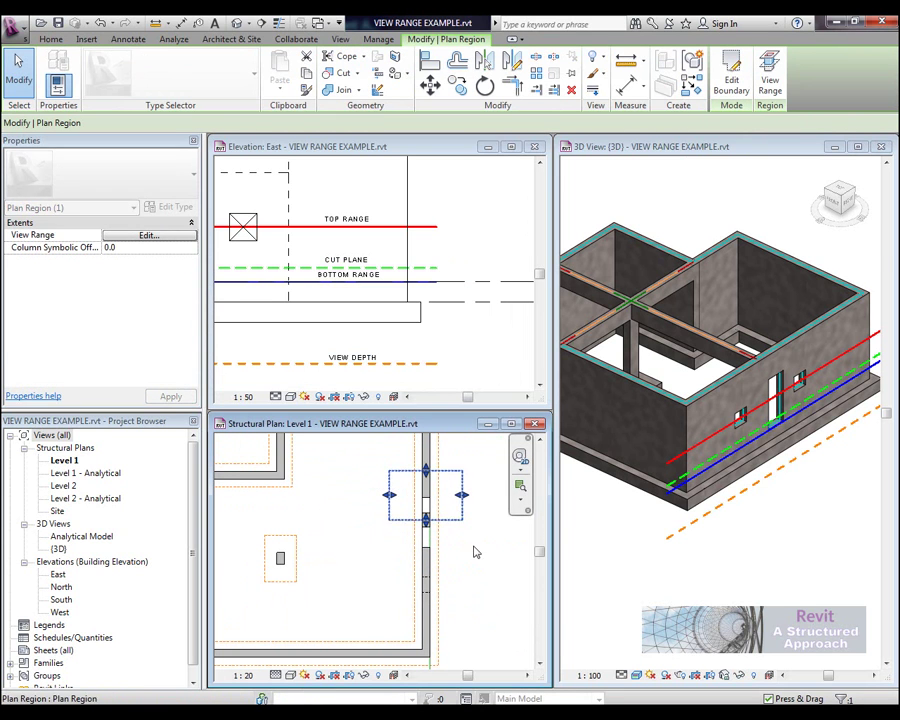
pyautogui.click(478, 560)
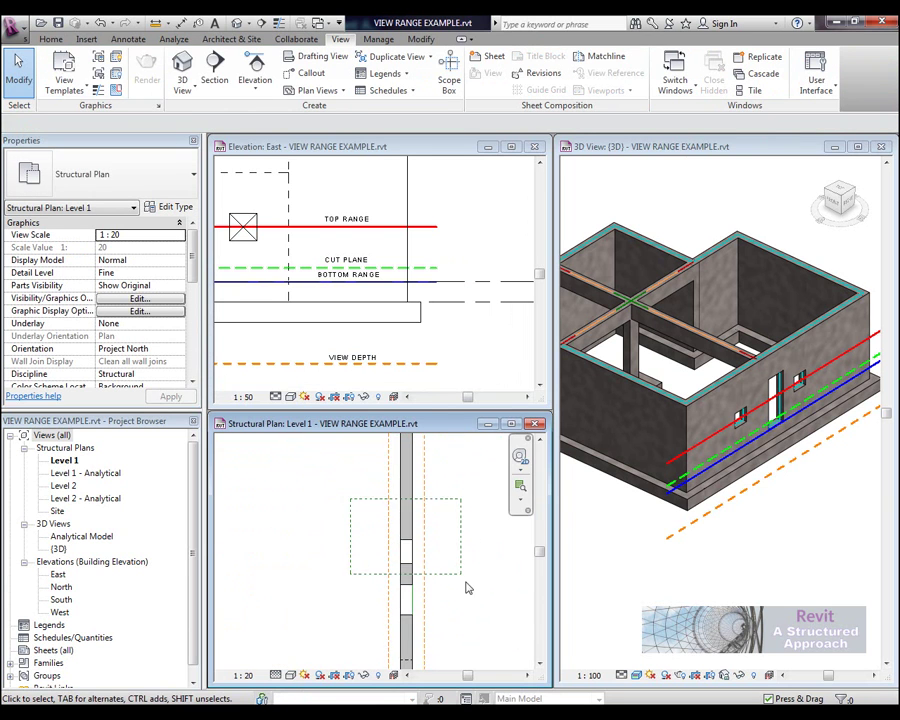
pyautogui.scroll(-4, 466, 584)
pyautogui.moveTo(488, 562); pyautogui.dragTo(480, 560, button='middle')
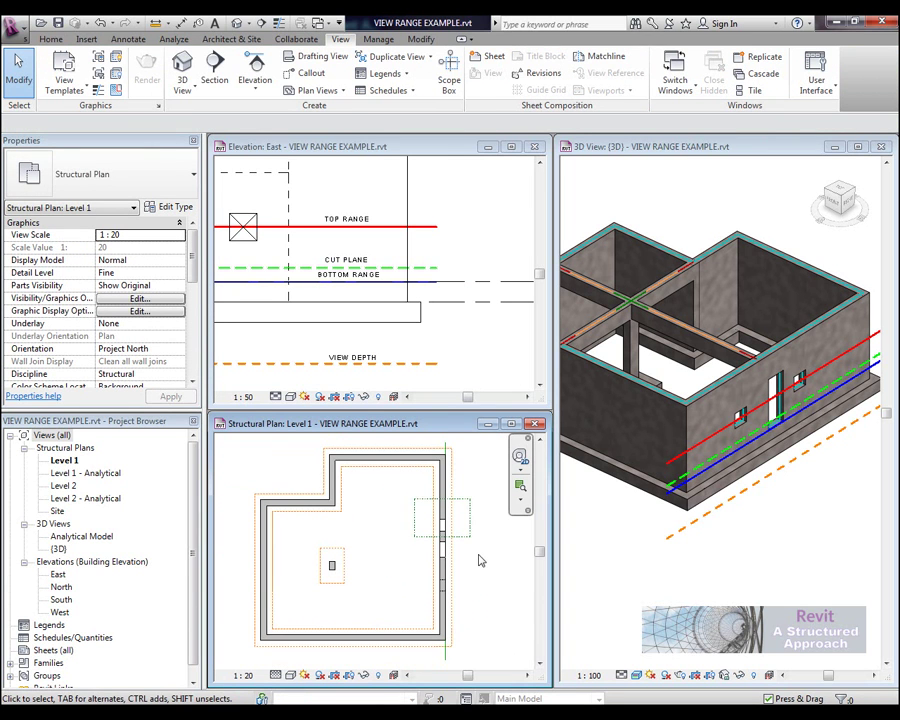